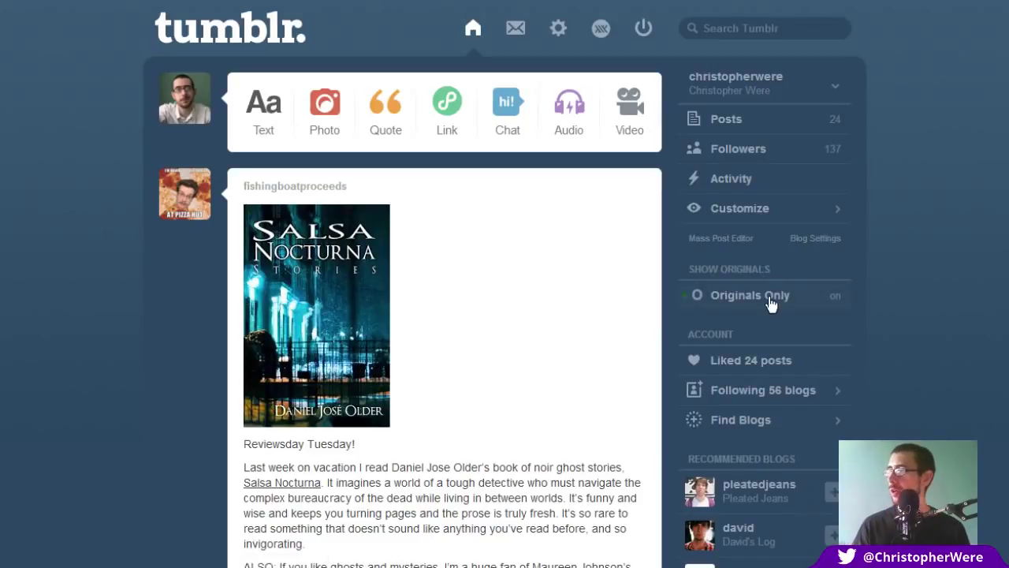
- Look through the dashboard feed with Originals Only on to examine which posts it shows, and return to the top
{"action": "scroll", "coordinate": [505, 315], "scroll_direction": "down", "scroll_amount": 6}
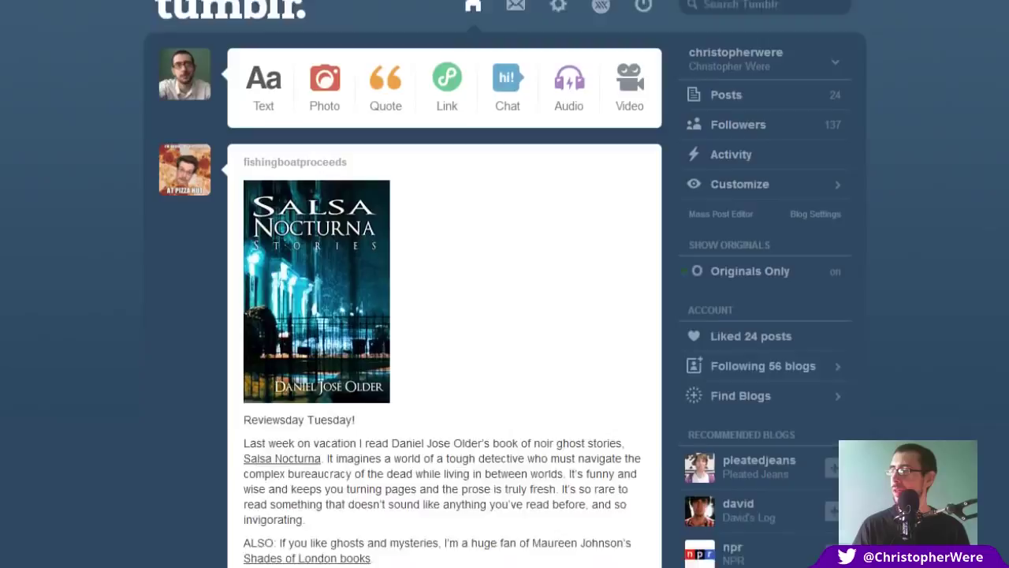
{"action": "scroll", "coordinate": [504, 316], "scroll_direction": "up", "scroll_amount": 5}
{"action": "scroll", "coordinate": [505, 284], "scroll_direction": "up", "scroll_amount": 1}
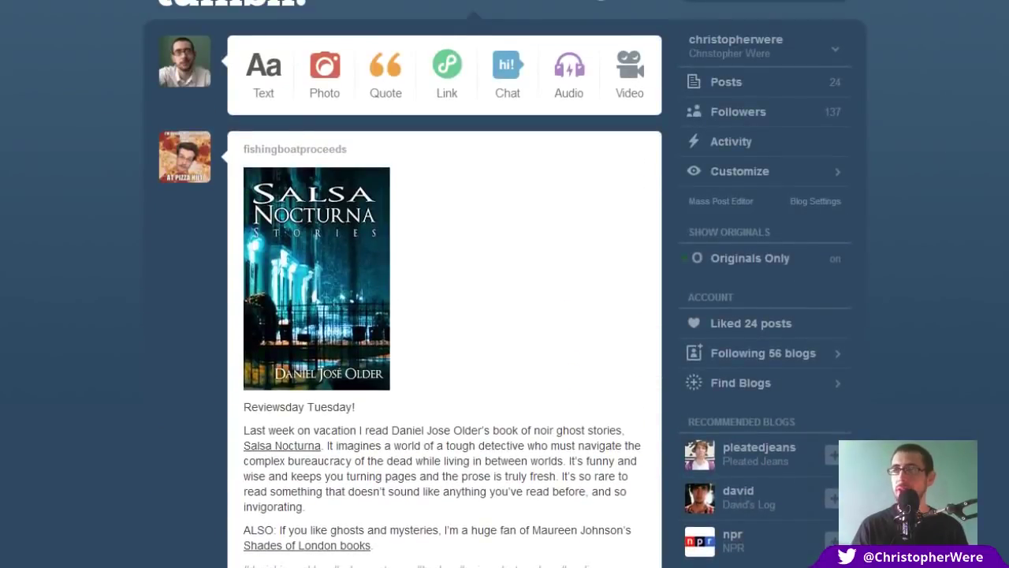
{"action": "scroll", "coordinate": [505, 284], "scroll_direction": "down", "scroll_amount": 1}
{"action": "scroll", "coordinate": [505, 283], "scroll_direction": "down", "scroll_amount": 6}
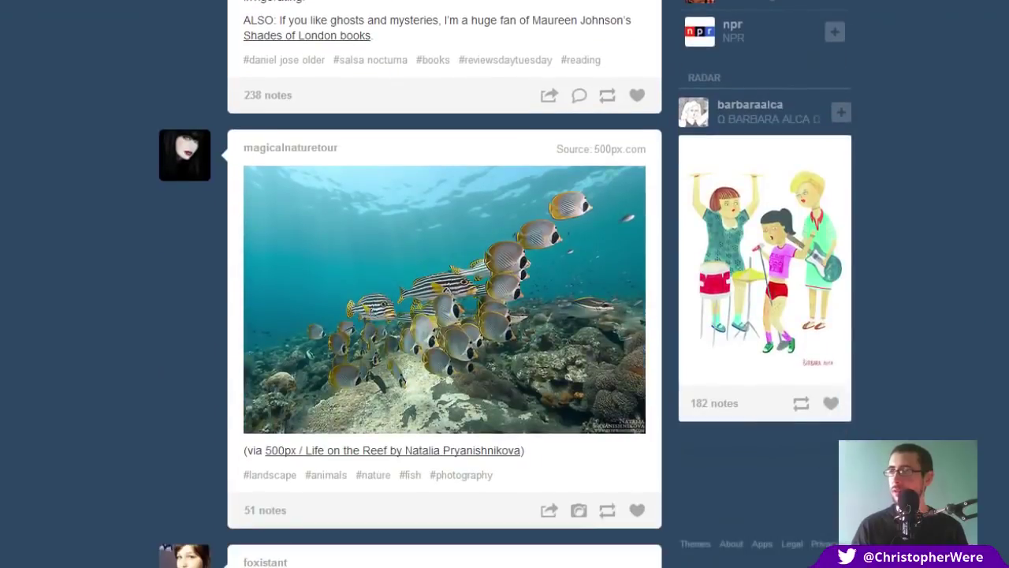
{"action": "scroll", "coordinate": [504, 283], "scroll_direction": "down", "scroll_amount": 3}
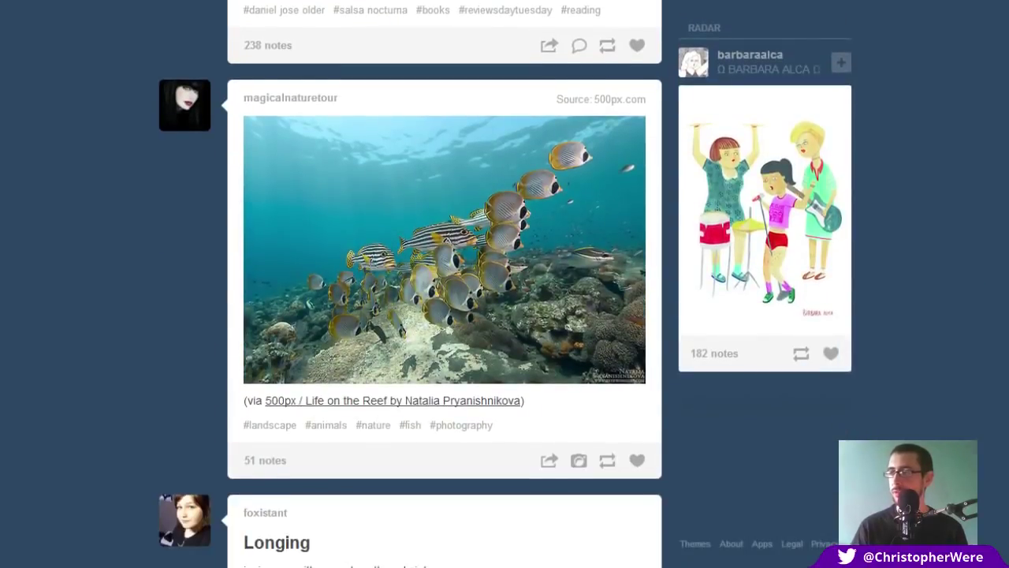
{"action": "scroll", "coordinate": [504, 284], "scroll_direction": "down", "scroll_amount": 5}
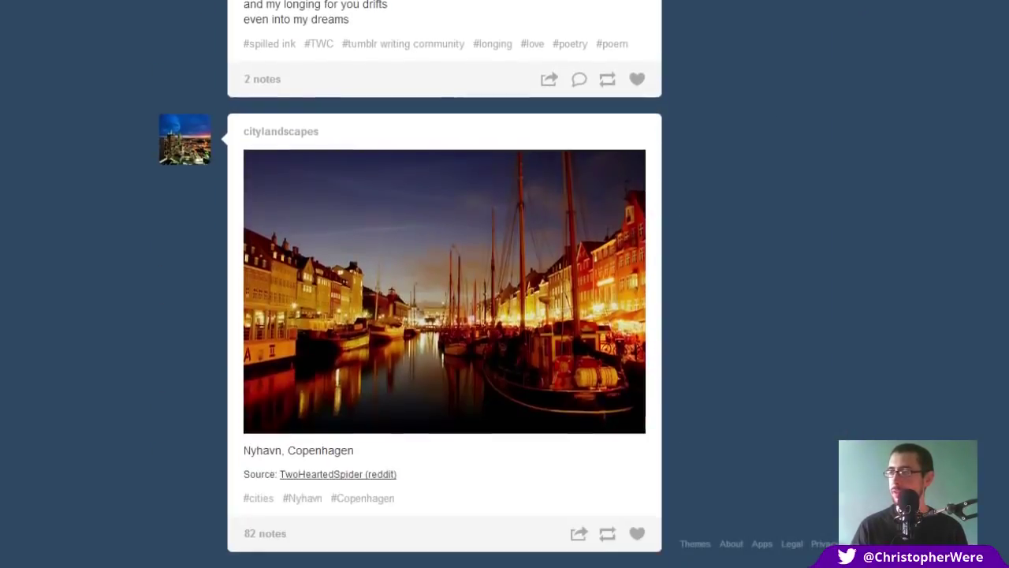
{"action": "scroll", "coordinate": [505, 283], "scroll_direction": "down", "scroll_amount": 2}
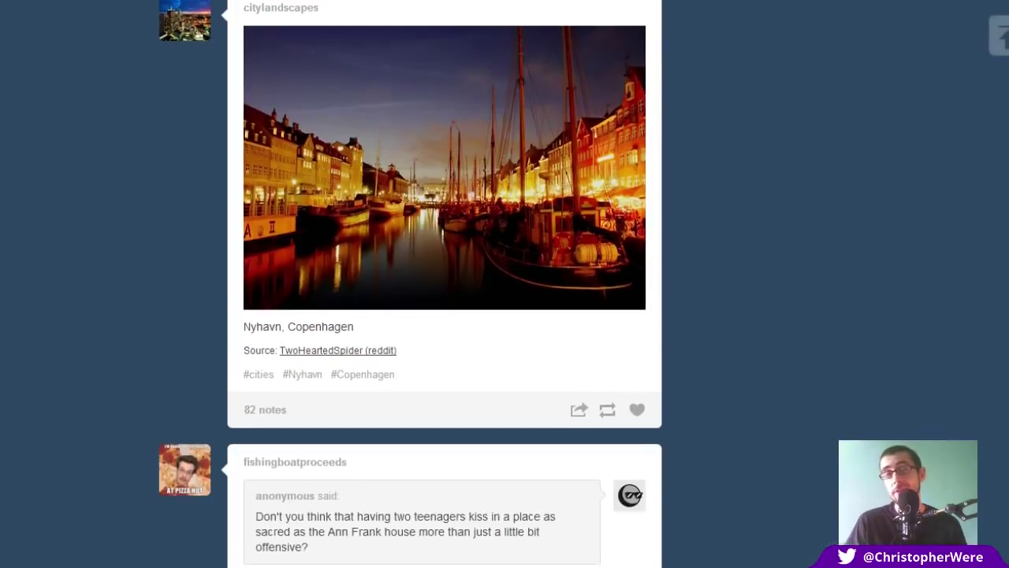
{"action": "scroll", "coordinate": [444, 284], "scroll_direction": "down", "scroll_amount": 2}
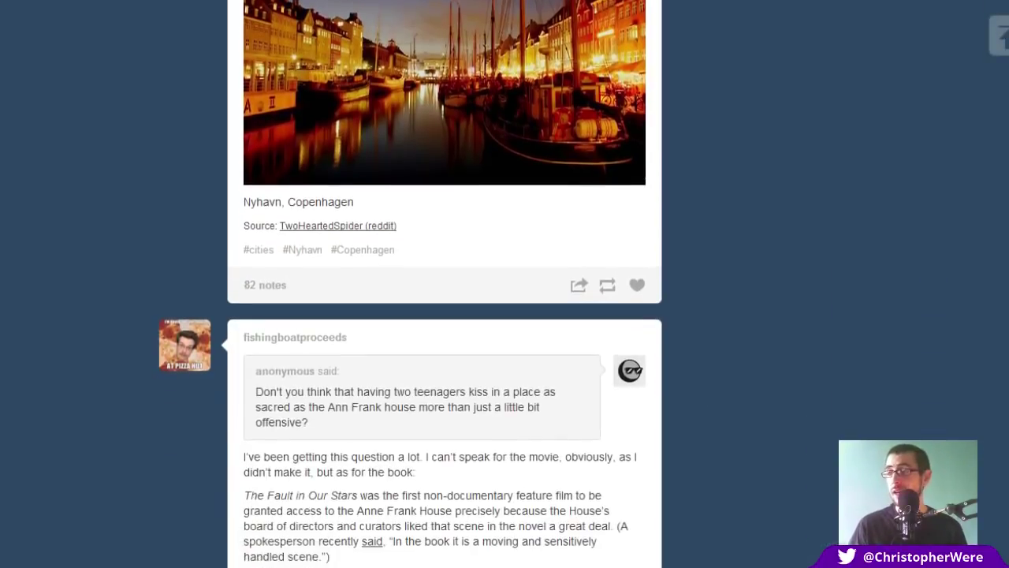
{"action": "scroll", "coordinate": [445, 284], "scroll_direction": "down", "scroll_amount": 7}
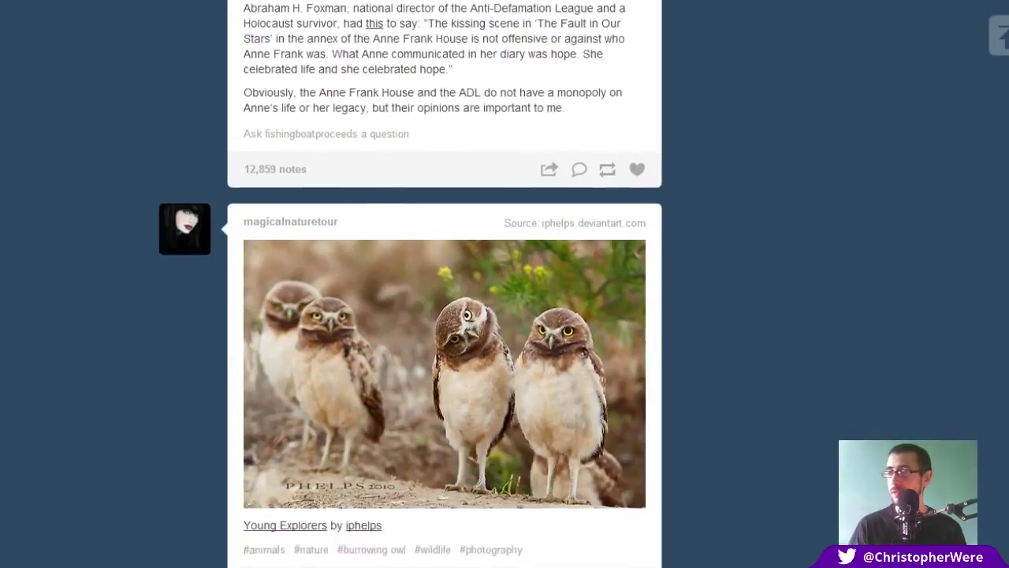
{"action": "scroll", "coordinate": [445, 284], "scroll_direction": "down", "scroll_amount": 10}
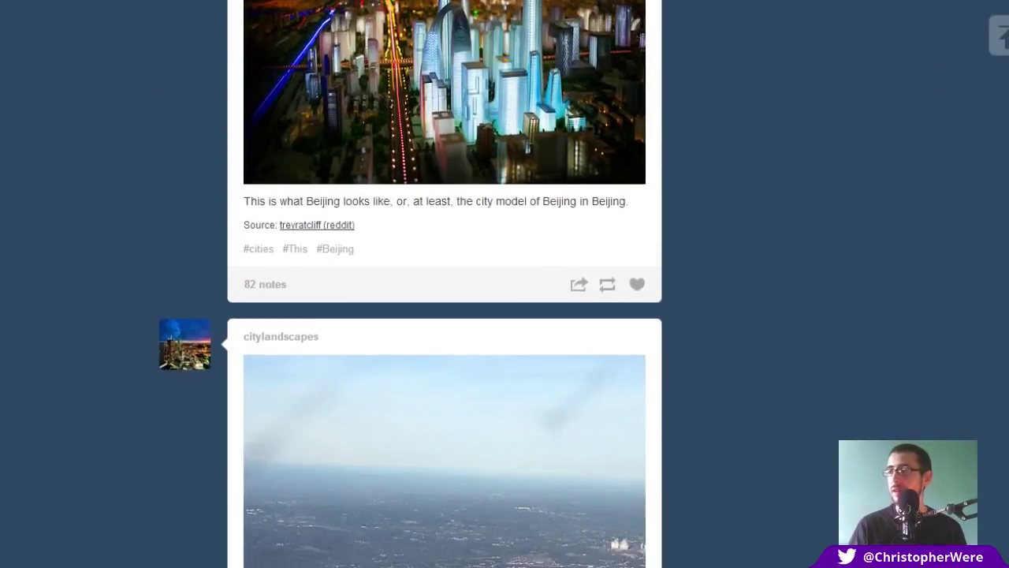
{"action": "scroll", "coordinate": [445, 284], "scroll_direction": "down", "scroll_amount": 7}
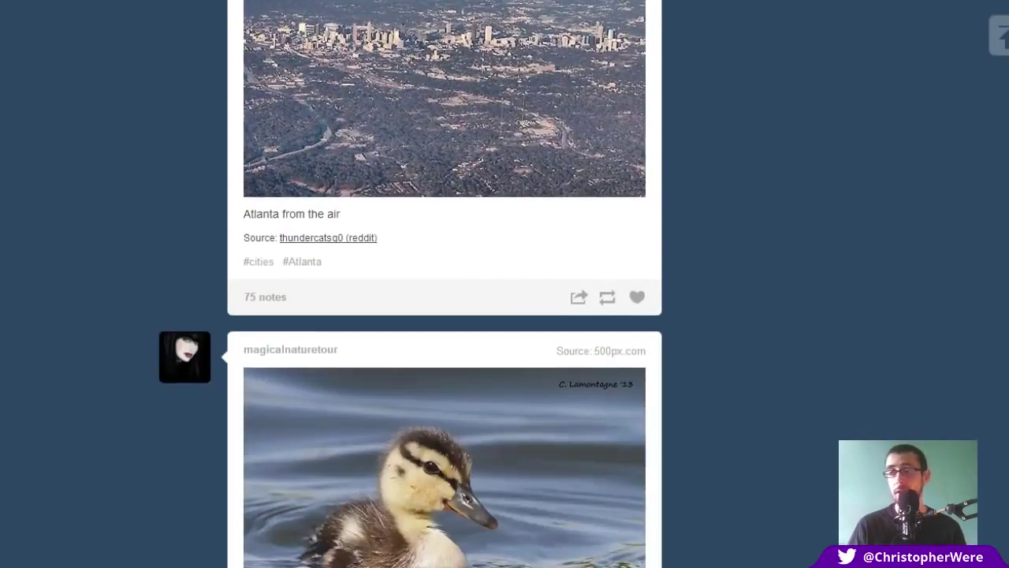
{"action": "scroll", "coordinate": [444, 284], "scroll_direction": "down", "scroll_amount": 6}
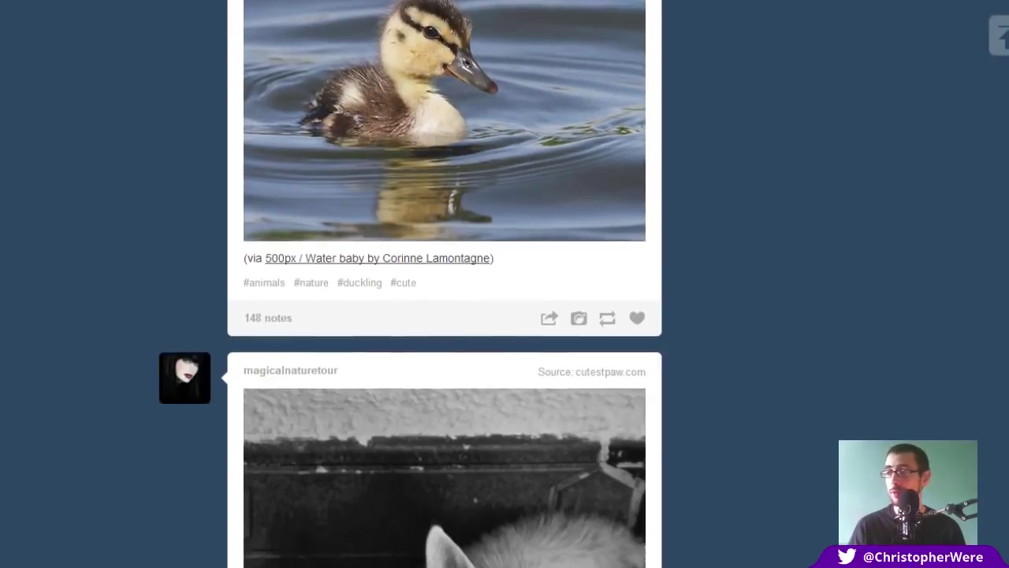
{"action": "scroll", "coordinate": [445, 283], "scroll_direction": "down", "scroll_amount": 11}
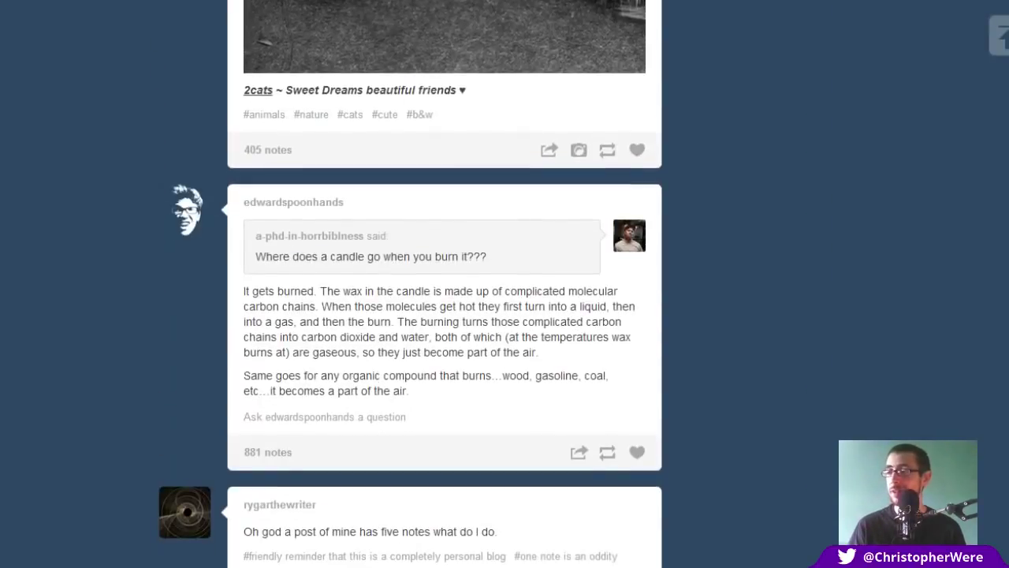
{"action": "scroll", "coordinate": [445, 284], "scroll_direction": "down", "scroll_amount": 1}
{"action": "scroll", "coordinate": [445, 283], "scroll_direction": "down", "scroll_amount": 2}
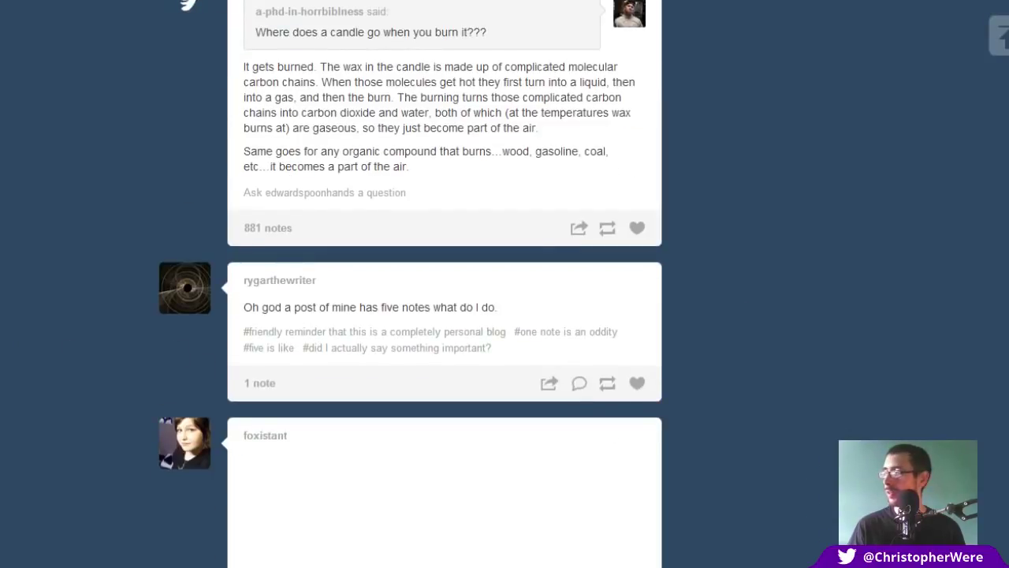
{"action": "scroll", "coordinate": [445, 284], "scroll_direction": "down", "scroll_amount": 6}
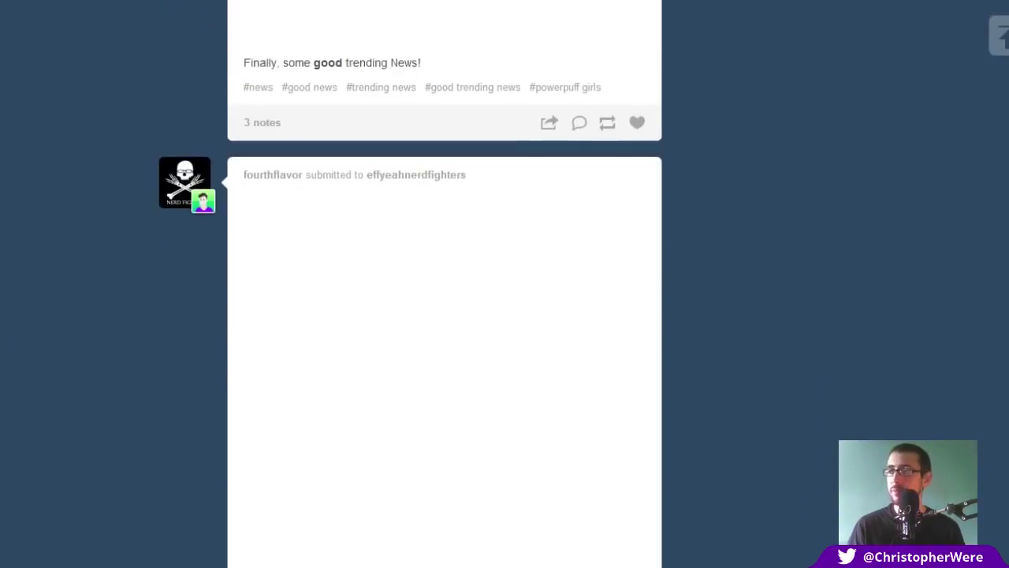
{"action": "scroll", "coordinate": [445, 284], "scroll_direction": "down", "scroll_amount": 9}
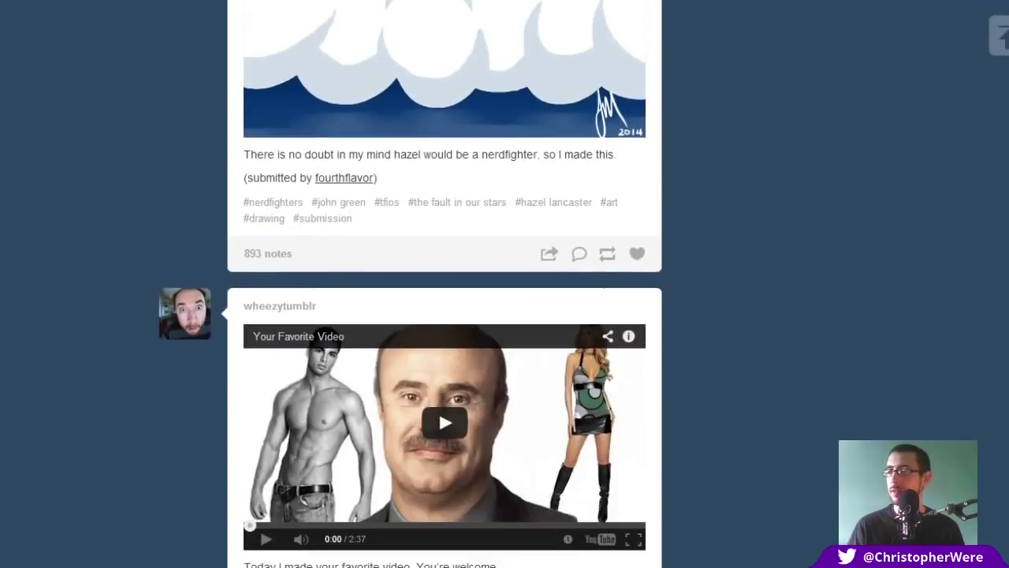
{"action": "scroll", "coordinate": [1005, 83], "scroll_direction": "down", "scroll_amount": 15}
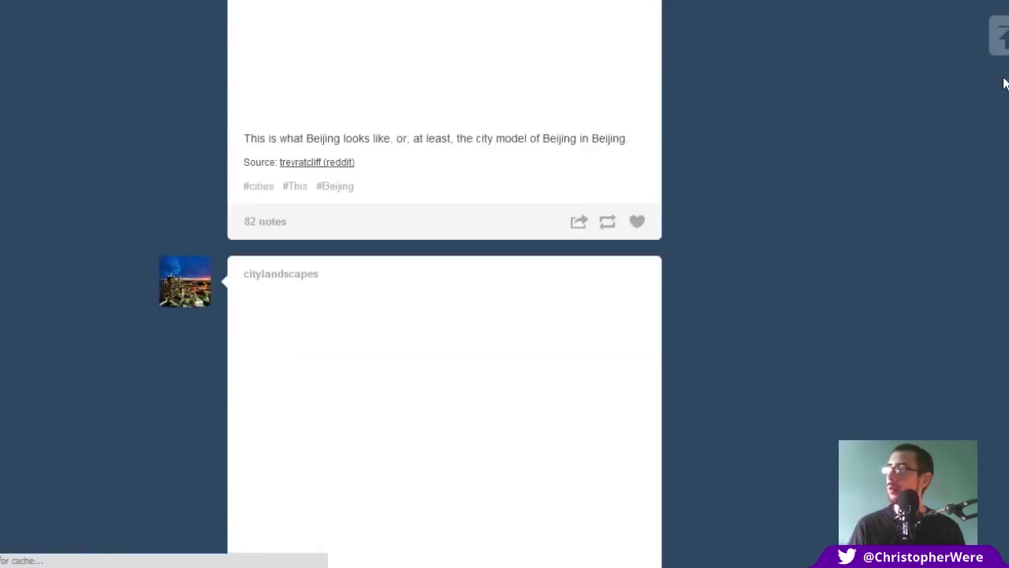
{"action": "left_click", "coordinate": [999, 36]}
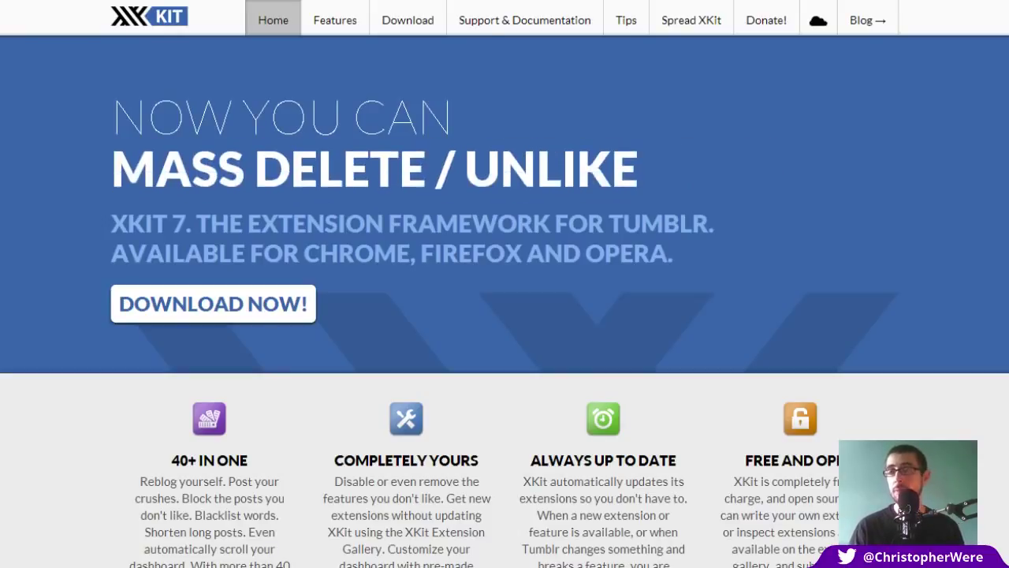
- Review the feature overview on the XKit home page and the beginner tips on the site's Tips page
{"action": "scroll", "coordinate": [505, 315], "scroll_direction": "down", "scroll_amount": 3}
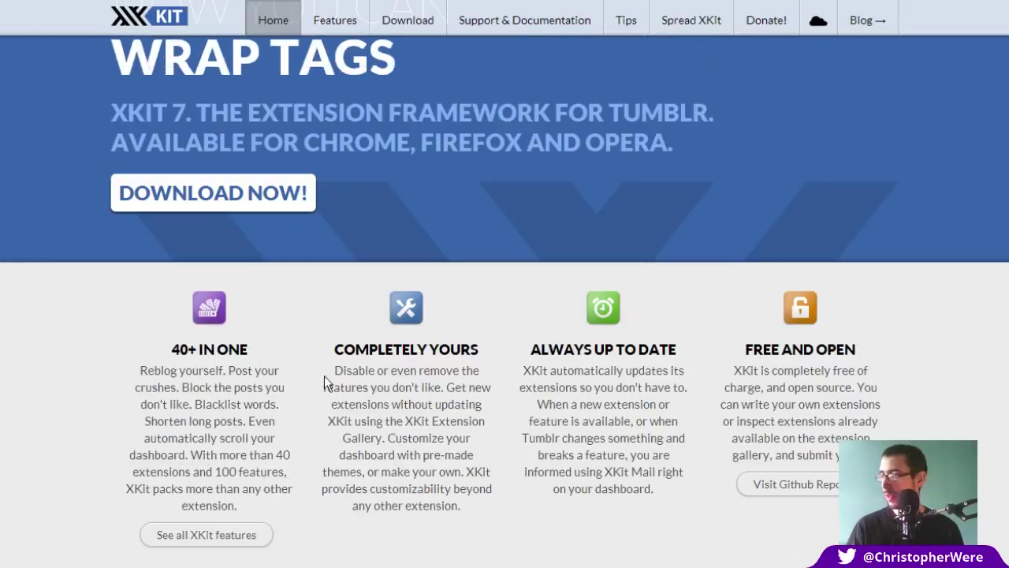
{"action": "scroll", "coordinate": [728, 374], "scroll_direction": "up", "scroll_amount": 2}
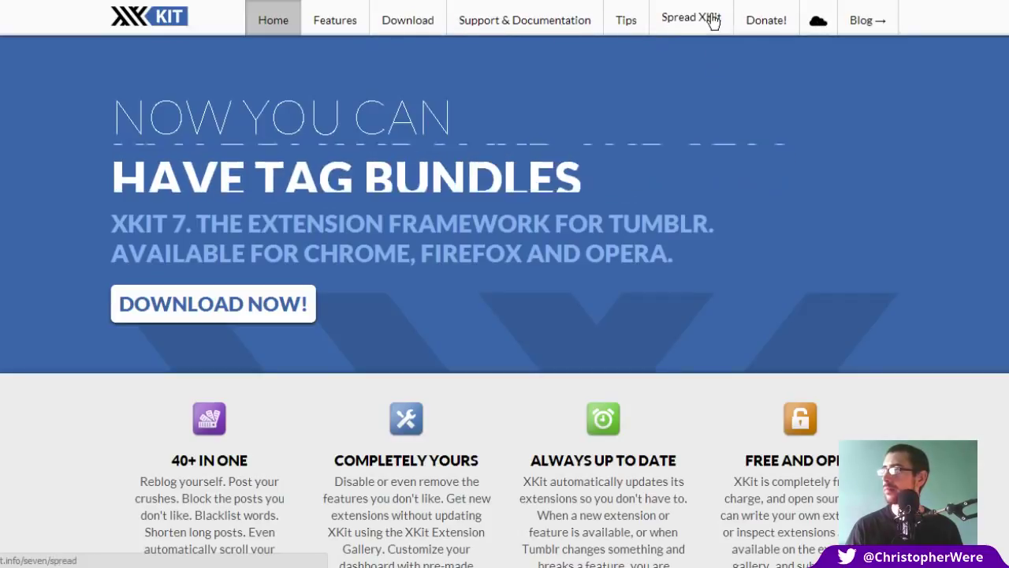
{"action": "left_click", "coordinate": [629, 21]}
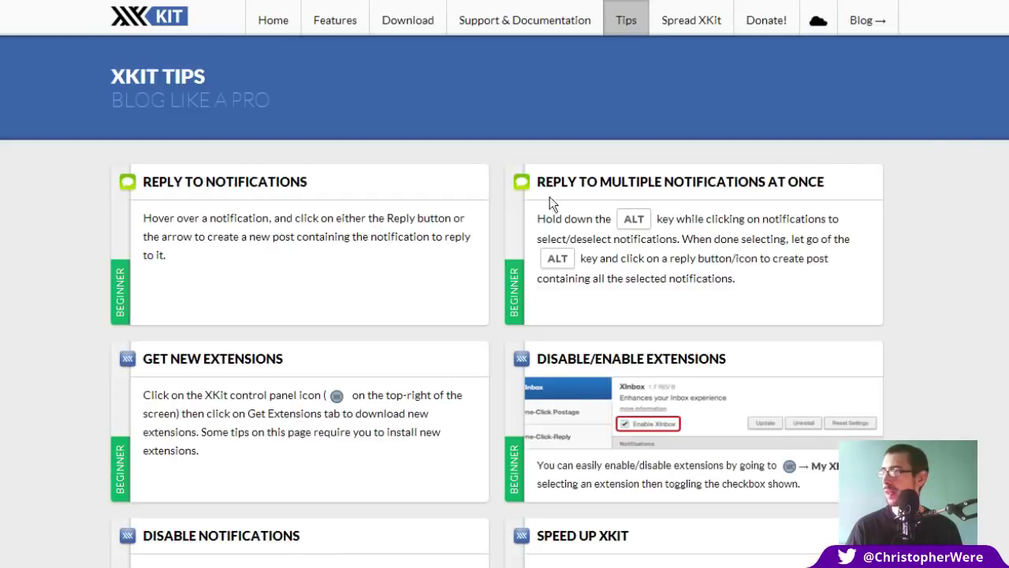
{"action": "scroll", "coordinate": [505, 315], "scroll_direction": "down", "scroll_amount": 2}
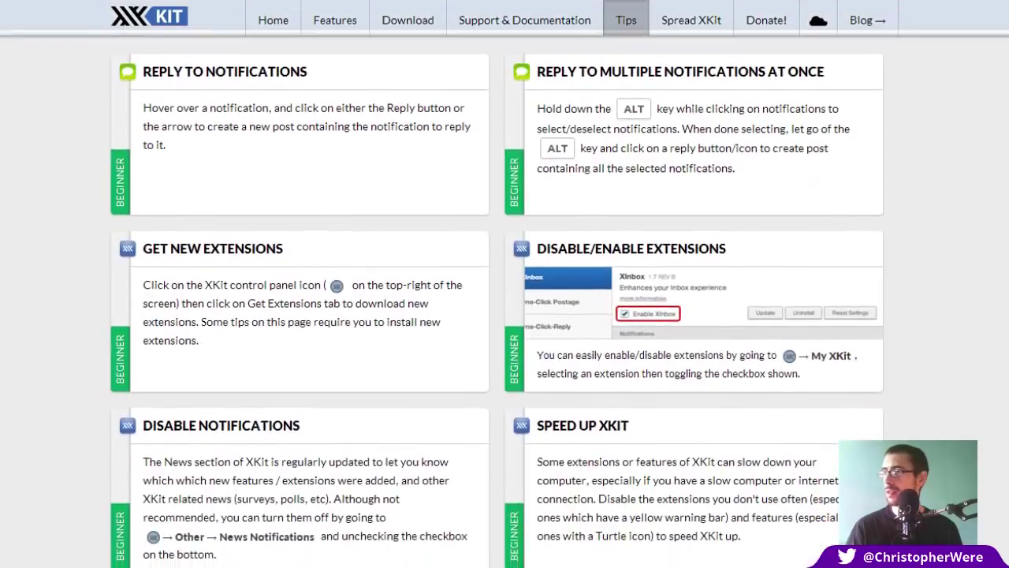
{"action": "scroll", "coordinate": [504, 316], "scroll_direction": "down", "scroll_amount": 3}
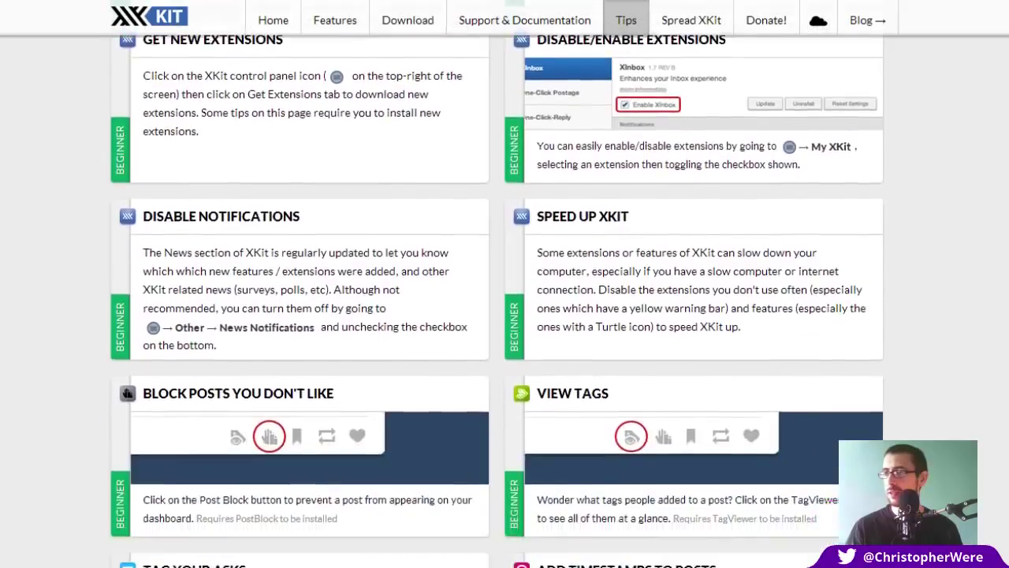
{"action": "scroll", "coordinate": [505, 315], "scroll_direction": "up", "scroll_amount": 5}
{"action": "scroll", "coordinate": [310, 41], "scroll_direction": "up", "scroll_amount": 1}
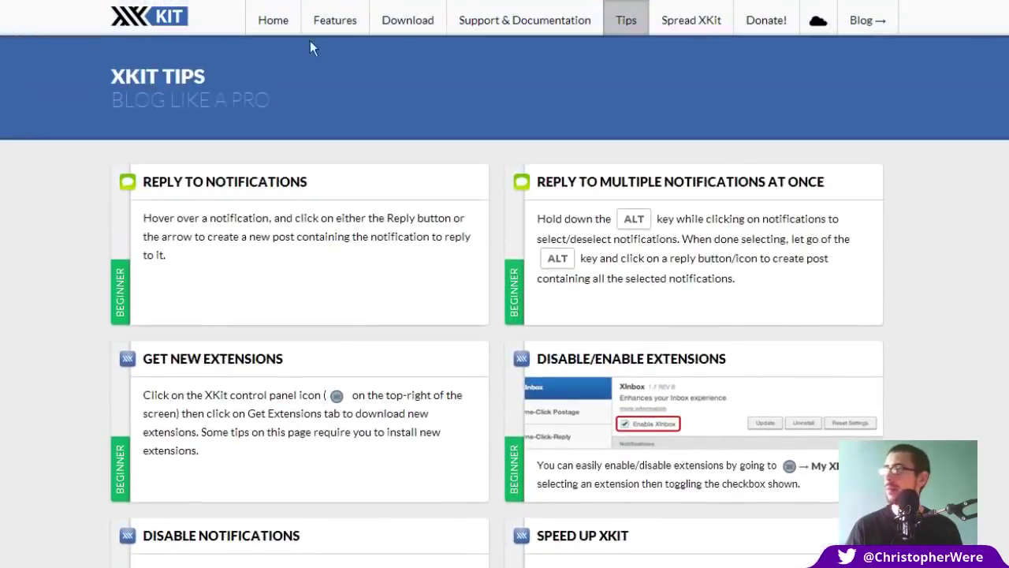
{"action": "left_click", "coordinate": [149, 17]}
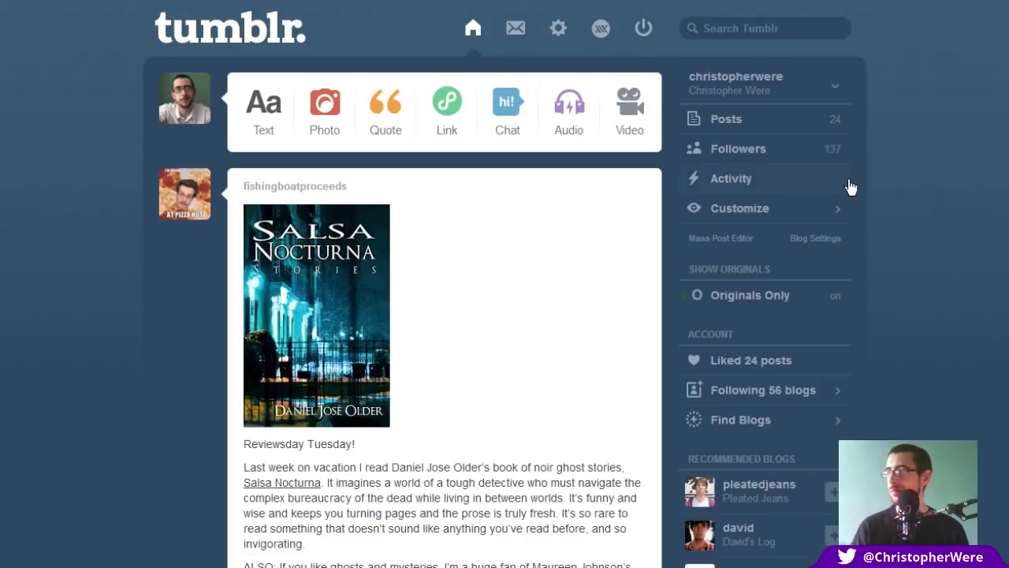
- Turn off Originals Only after viewing the filtered dashboard feed, and dismiss the expired Facebook connection notice
{"action": "scroll", "coordinate": [445, 316], "scroll_direction": "down", "scroll_amount": 12}
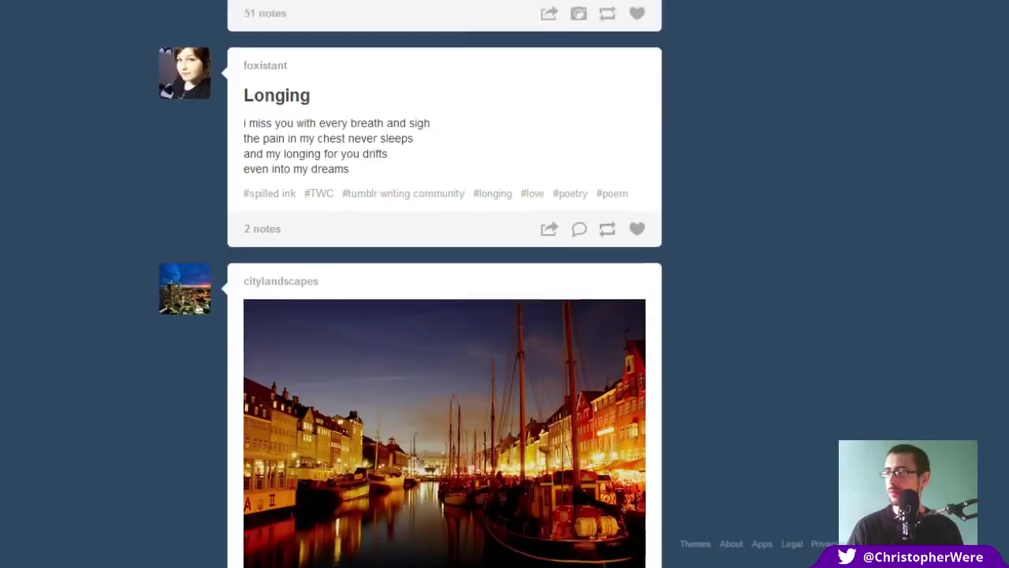
{"action": "key", "text": "Home"}
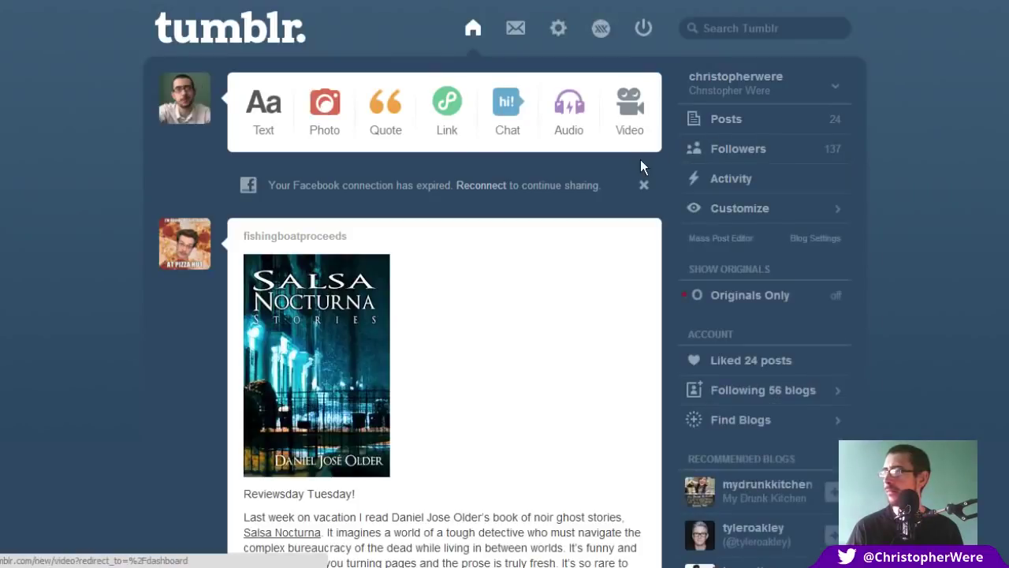
{"action": "left_click", "coordinate": [644, 185]}
- Examine the unfiltered dashboard feed for reblogged and recommended posts, and return to the top
{"action": "scroll", "coordinate": [444, 315], "scroll_direction": "down", "scroll_amount": 15}
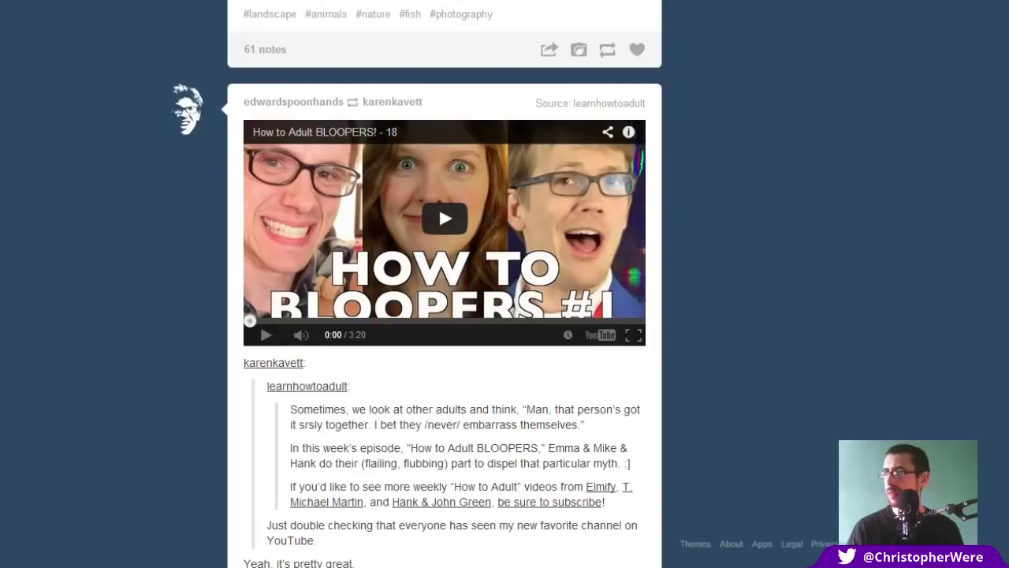
{"action": "scroll", "coordinate": [443, 315], "scroll_direction": "down", "scroll_amount": 10}
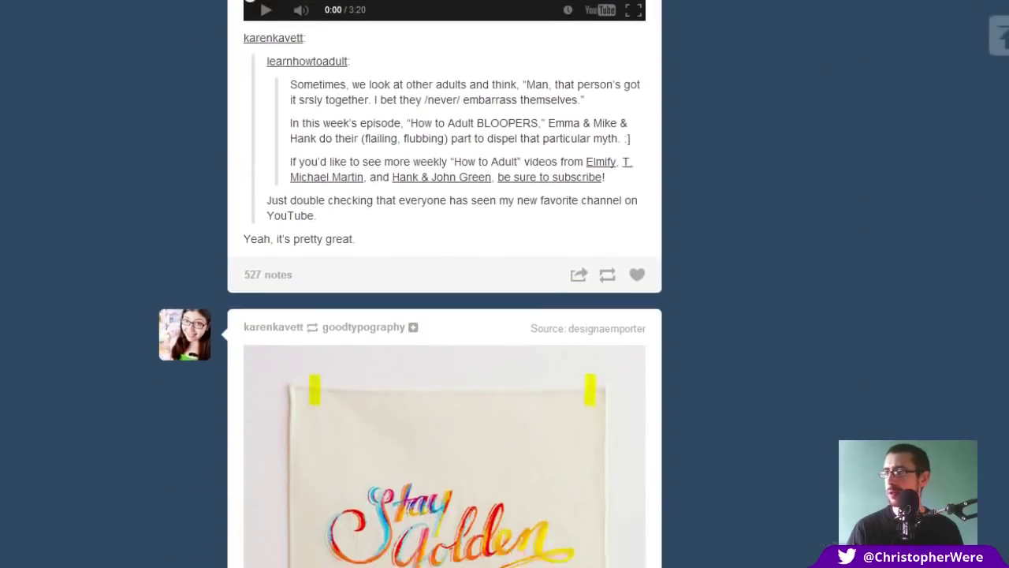
{"action": "scroll", "coordinate": [444, 316], "scroll_direction": "down", "scroll_amount": 12}
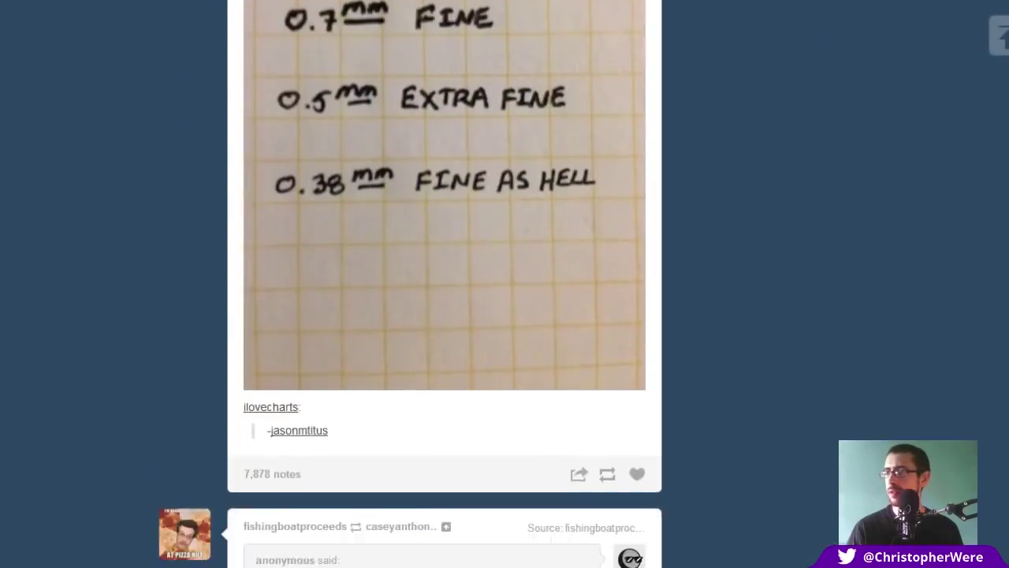
{"action": "scroll", "coordinate": [443, 315], "scroll_direction": "up", "scroll_amount": 3}
{"action": "scroll", "coordinate": [443, 315], "scroll_direction": "down", "scroll_amount": 20}
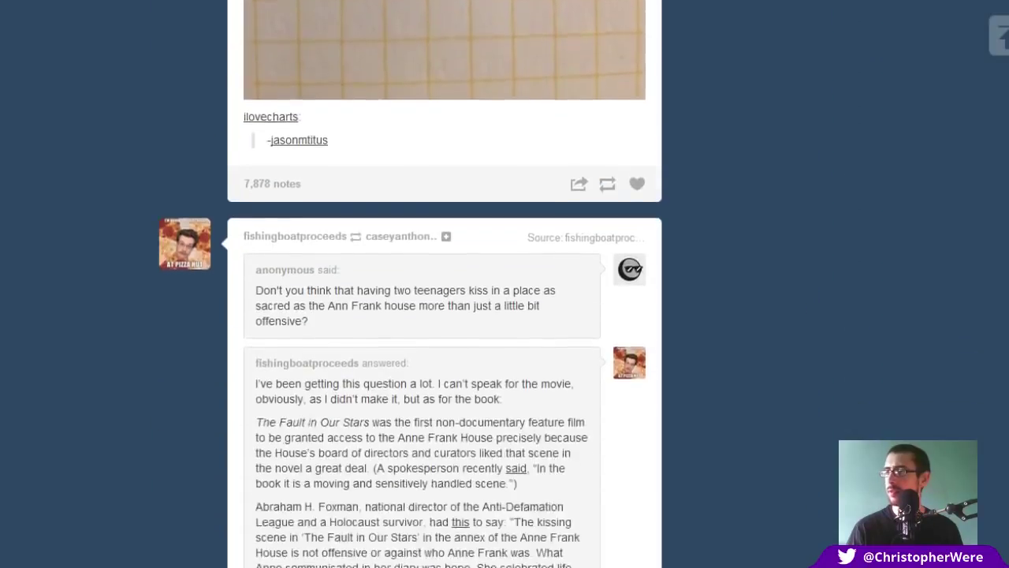
{"action": "scroll", "coordinate": [444, 315], "scroll_direction": "up", "scroll_amount": 2}
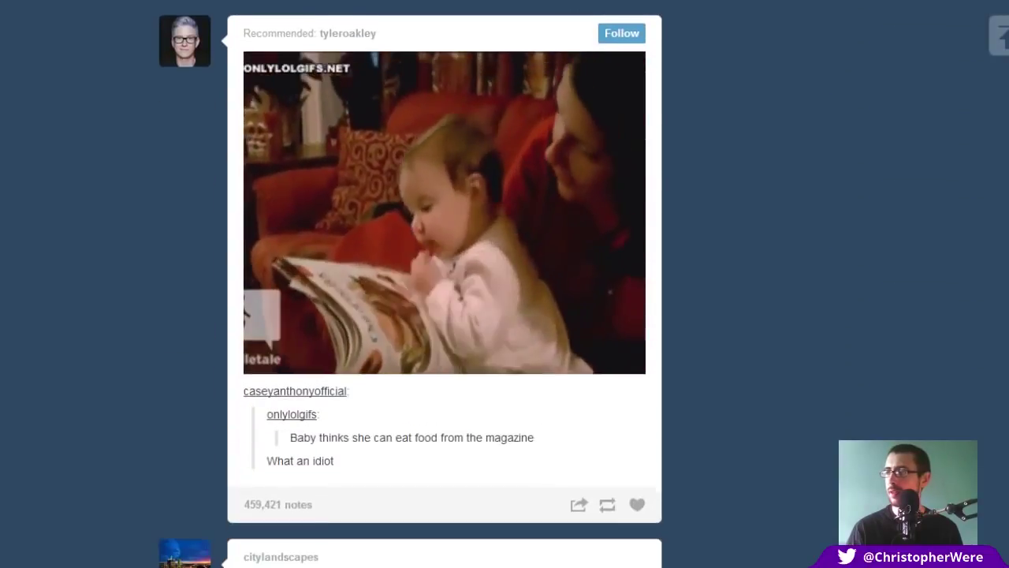
{"action": "scroll", "coordinate": [444, 315], "scroll_direction": "up", "scroll_amount": 1}
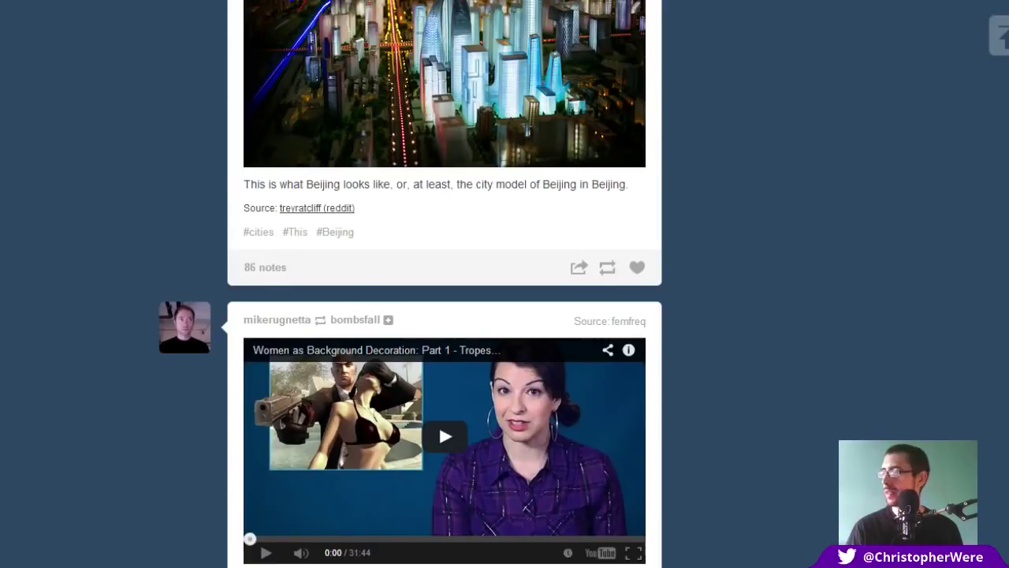
{"action": "scroll", "coordinate": [444, 283], "scroll_direction": "down", "scroll_amount": 15}
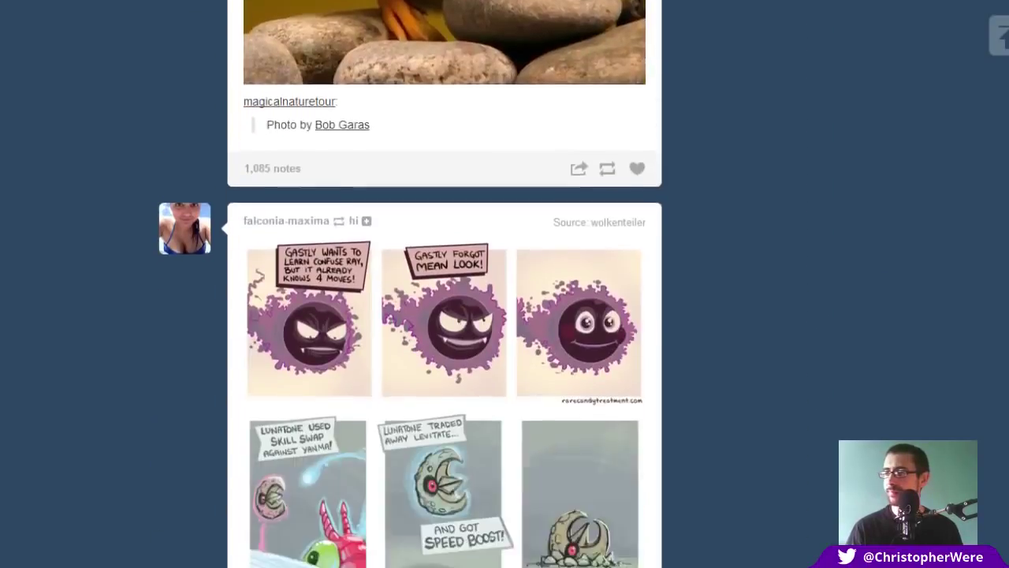
{"action": "scroll", "coordinate": [445, 284], "scroll_direction": "down", "scroll_amount": 3}
{"action": "scroll", "coordinate": [444, 284], "scroll_direction": "down", "scroll_amount": 20}
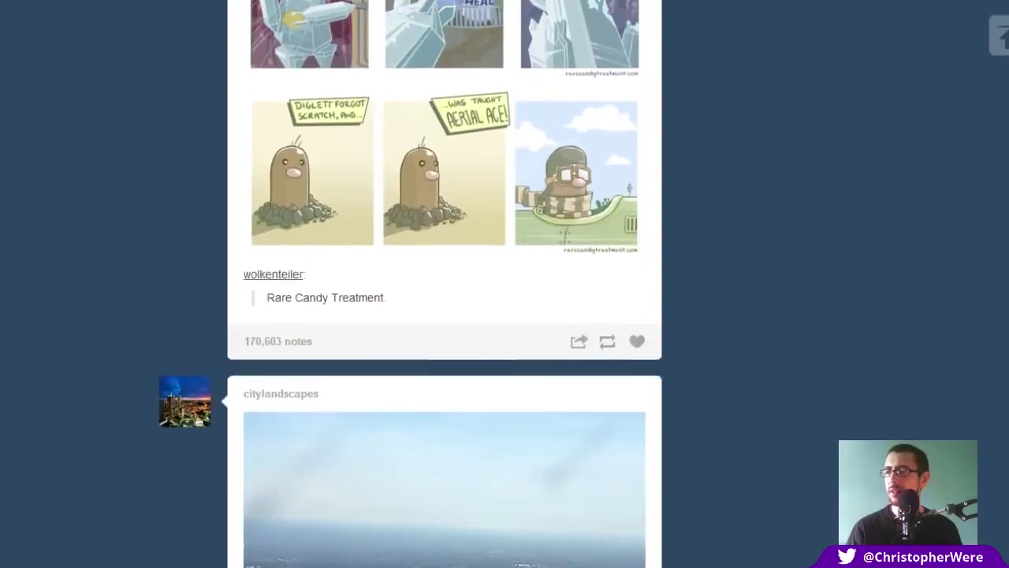
{"action": "scroll", "coordinate": [445, 284], "scroll_direction": "up", "scroll_amount": 20}
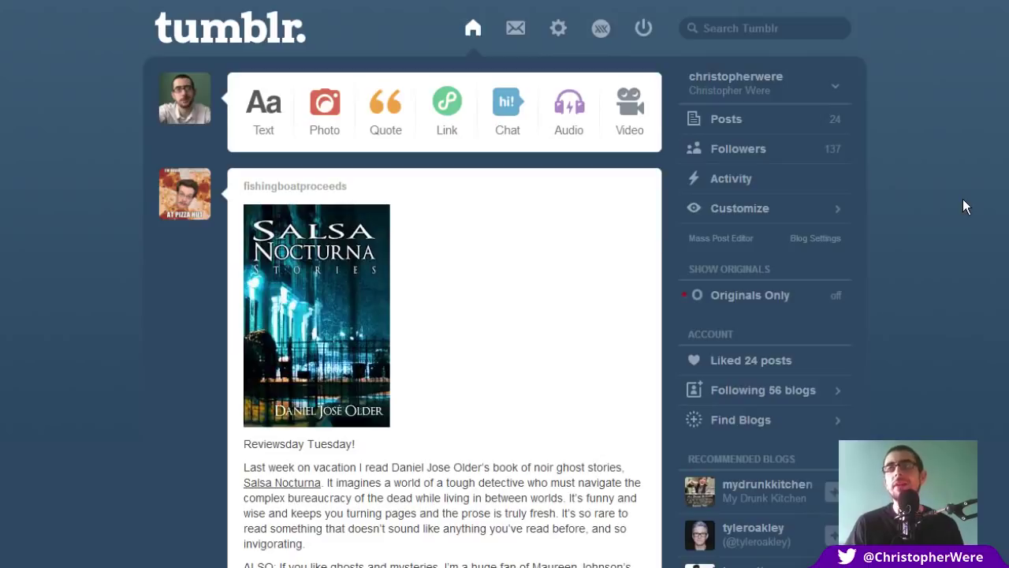
- Turn Originals Only back on for the dashboard feed and dismiss the expired Facebook connection notice
{"action": "left_click", "coordinate": [790, 298]}
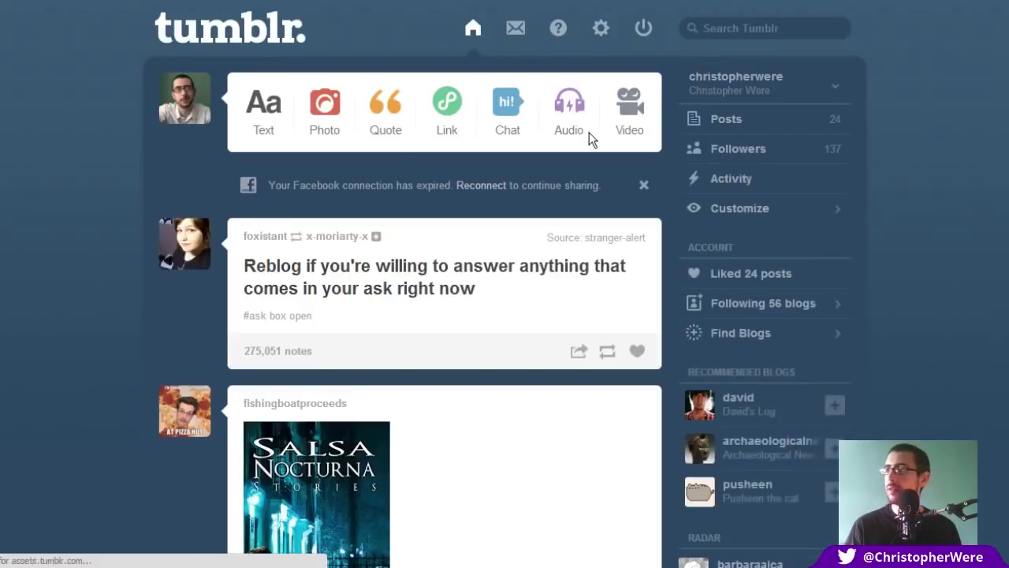
{"action": "left_click", "coordinate": [644, 191]}
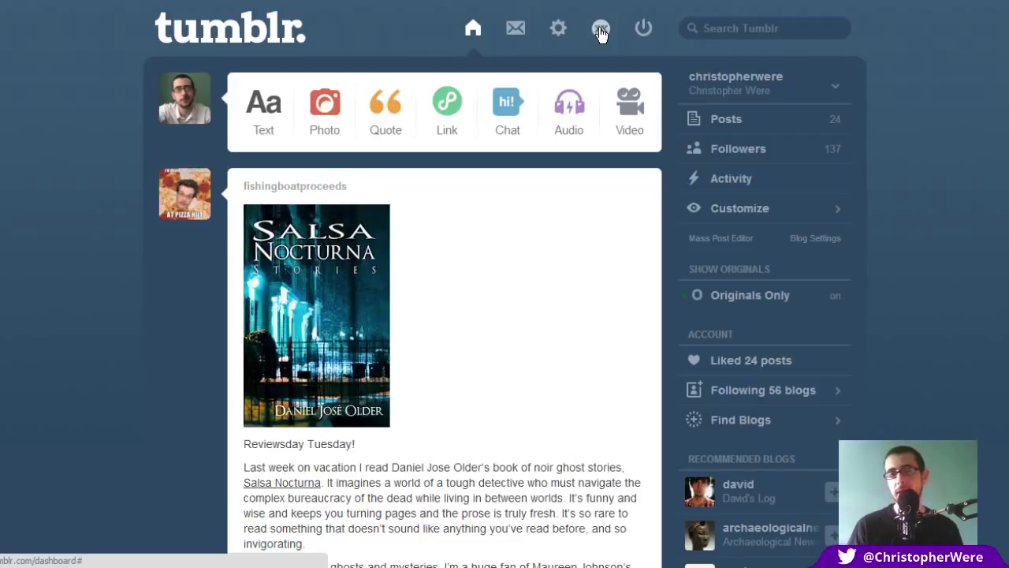
- Open the XKit control panel and review the settings of the installed XInbox, One-Click Postage and One-Click Reply extensions
{"action": "left_click", "coordinate": [600, 30]}
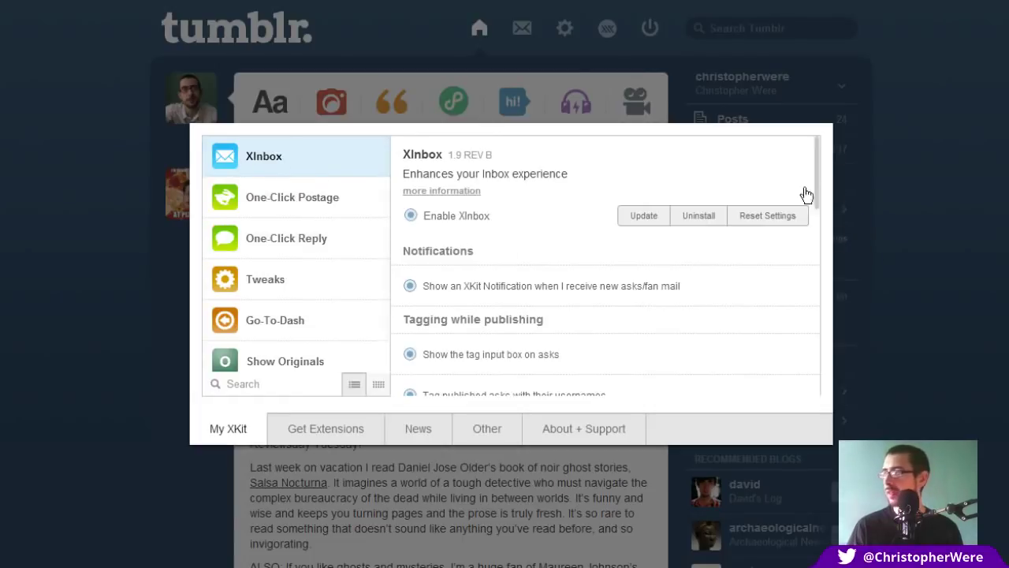
{"action": "mouse_move", "coordinate": [820, 155]}
{"action": "left_mouse_down"}
{"action": "mouse_move", "coordinate": [844, 290]}
{"action": "mouse_move", "coordinate": [820, 138]}
{"action": "left_mouse_up"}
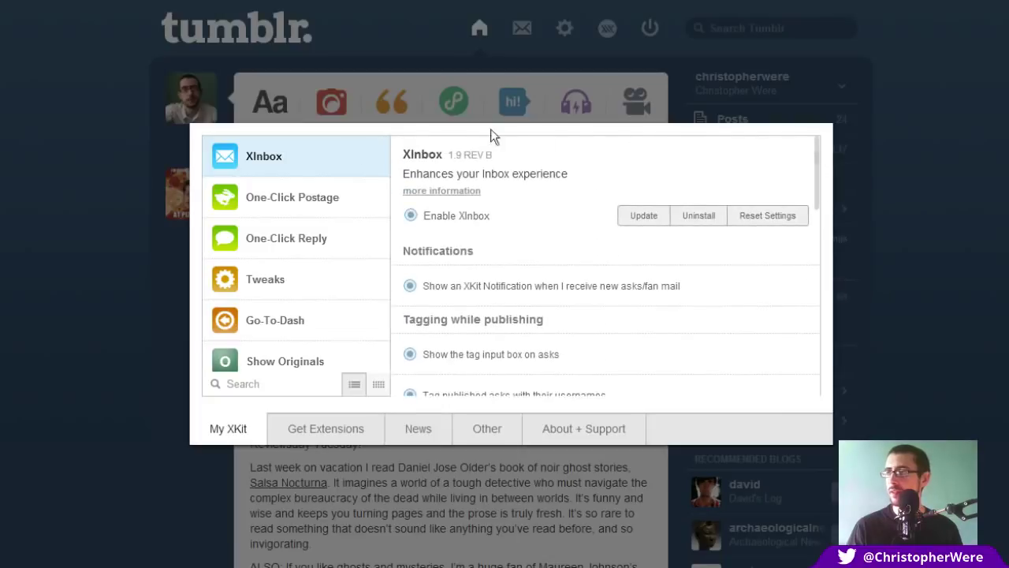
{"action": "left_click", "coordinate": [300, 201]}
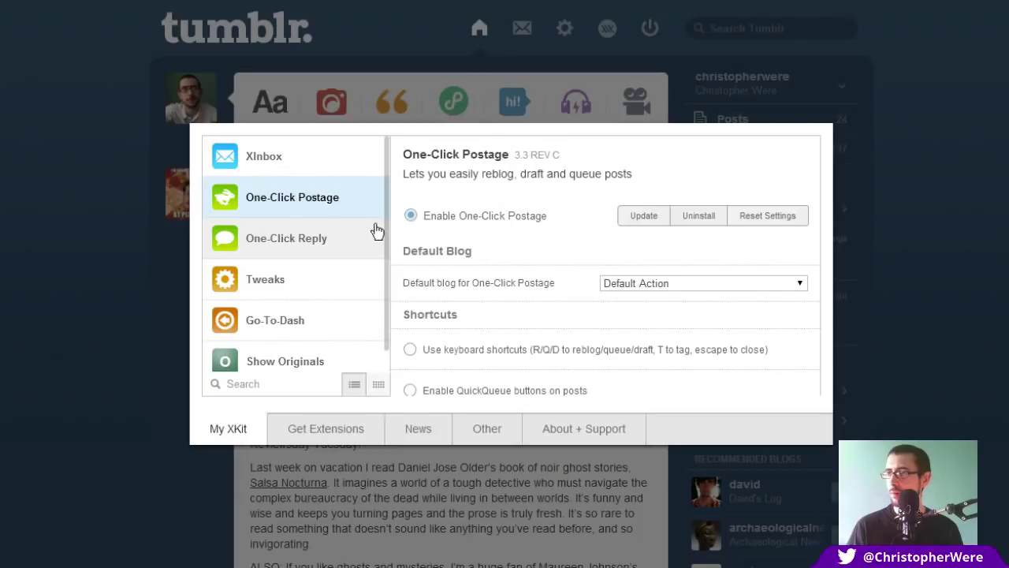
{"action": "scroll", "coordinate": [386, 227], "scroll_direction": "down", "scroll_amount": 1}
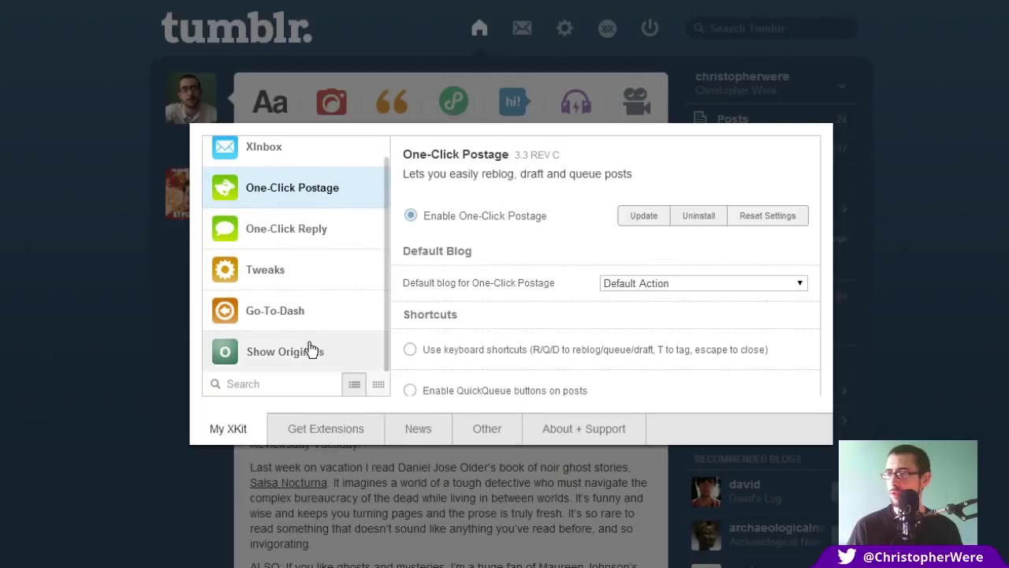
{"action": "left_click", "coordinate": [309, 235]}
- Examine the Tweaks extension's interface and sidebar options, and check the Go-To-Dash extension's settings
{"action": "left_click", "coordinate": [304, 278]}
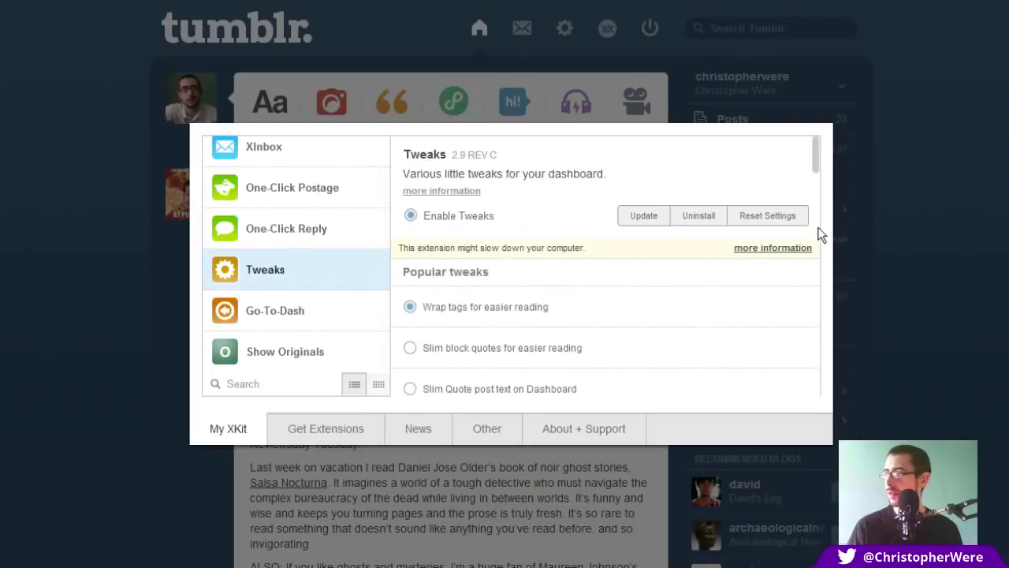
{"action": "left_click_drag", "start_coordinate": [820, 156], "coordinate": [809, 197]}
{"action": "scroll", "coordinate": [808, 197], "scroll_direction": "down", "scroll_amount": 1}
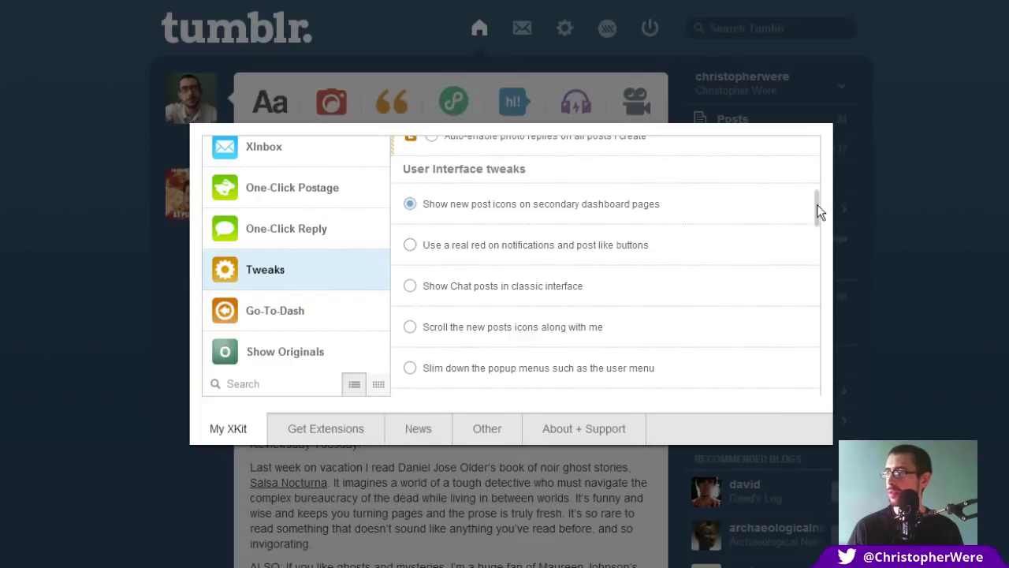
{"action": "left_click_drag", "start_coordinate": [817, 204], "coordinate": [827, 333]}
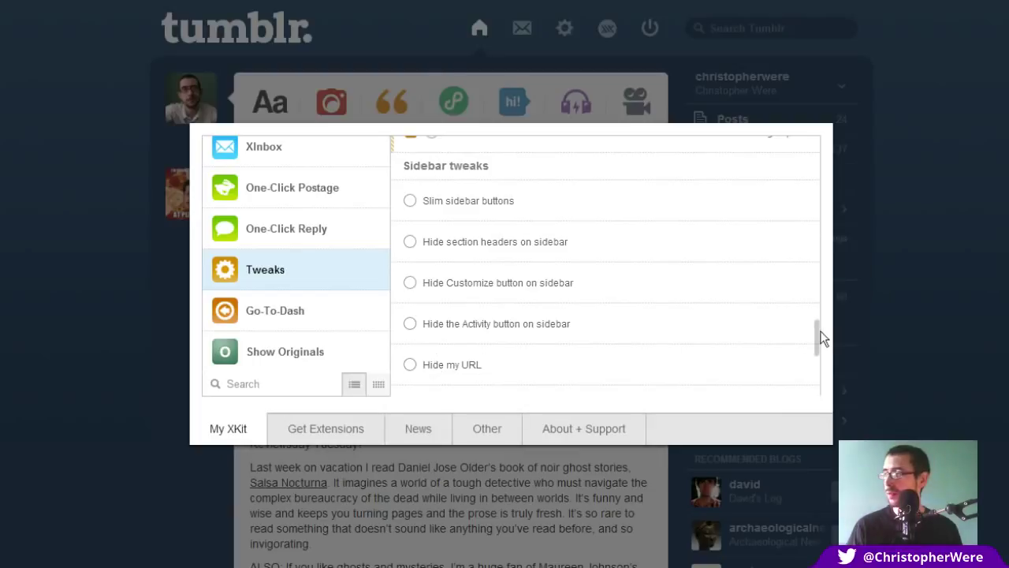
{"action": "left_click_drag", "start_coordinate": [819, 327], "coordinate": [815, 350]}
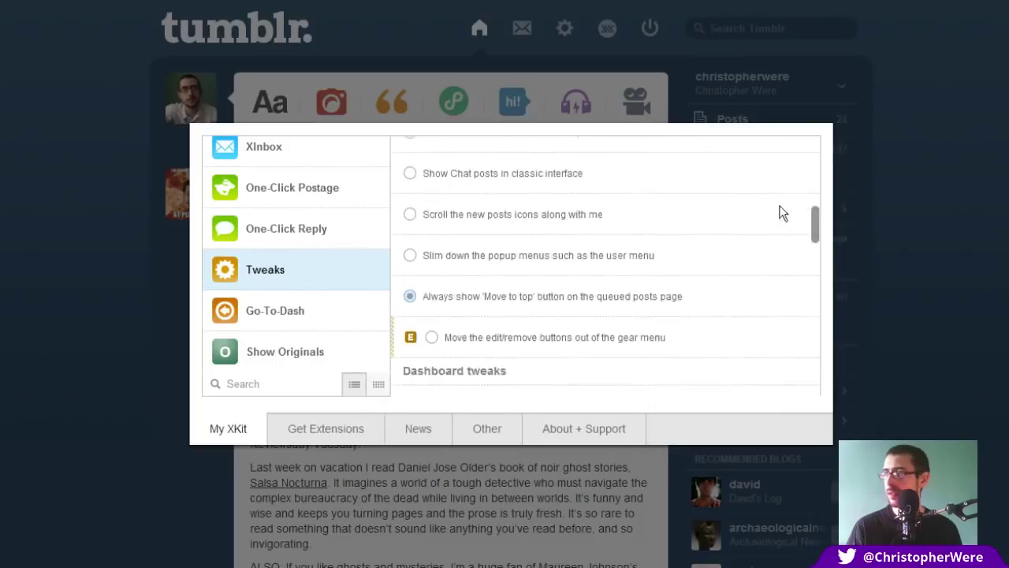
{"action": "scroll", "coordinate": [782, 212], "scroll_direction": "up", "scroll_amount": 5}
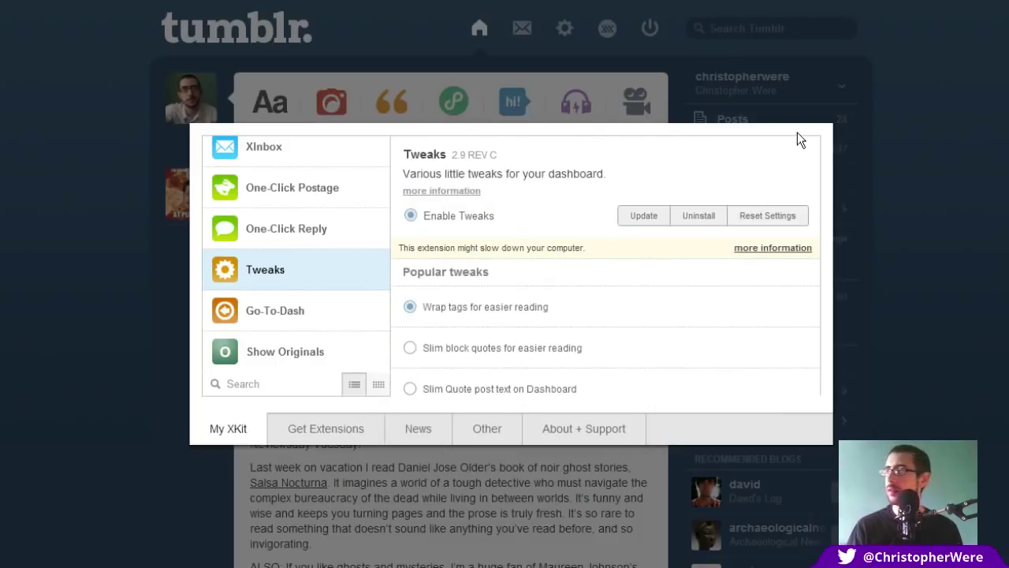
{"action": "left_click", "coordinate": [307, 327]}
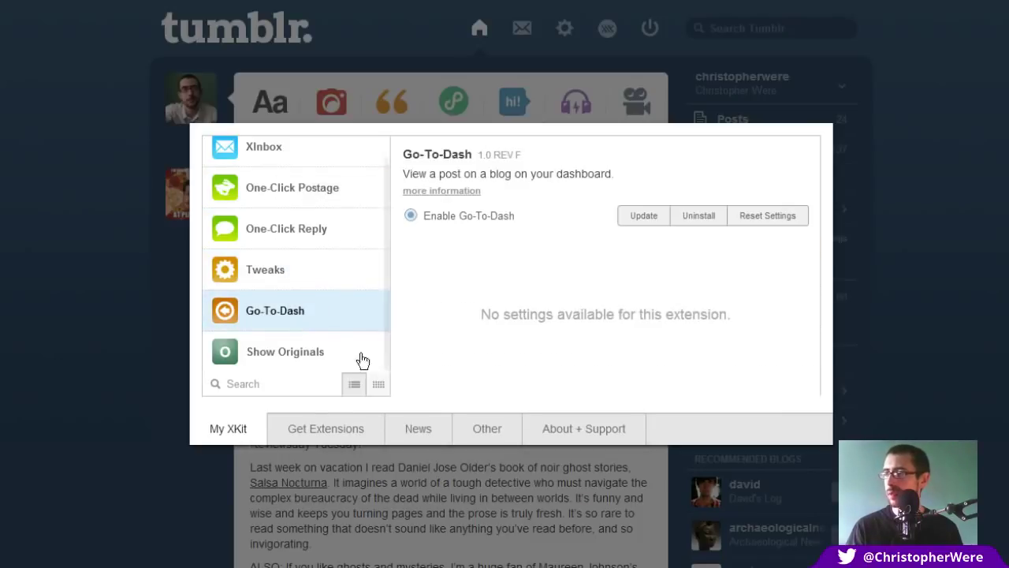
- Browse XKit's gallery of installable extensions from Timestamps down to the row with XCloud and TagViewer
{"action": "left_click", "coordinate": [338, 430]}
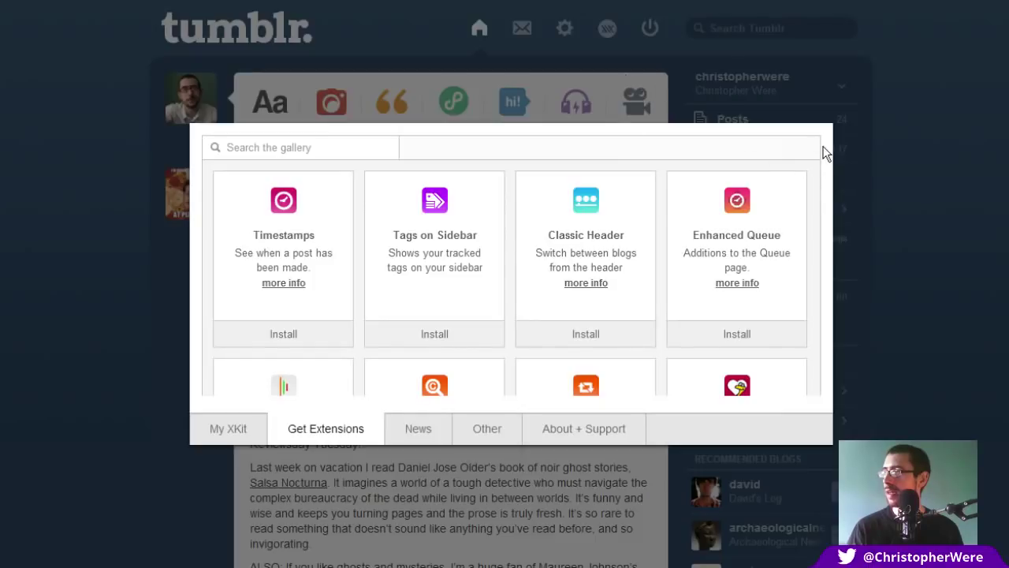
{"action": "scroll", "coordinate": [816, 150], "scroll_direction": "down", "scroll_amount": 2}
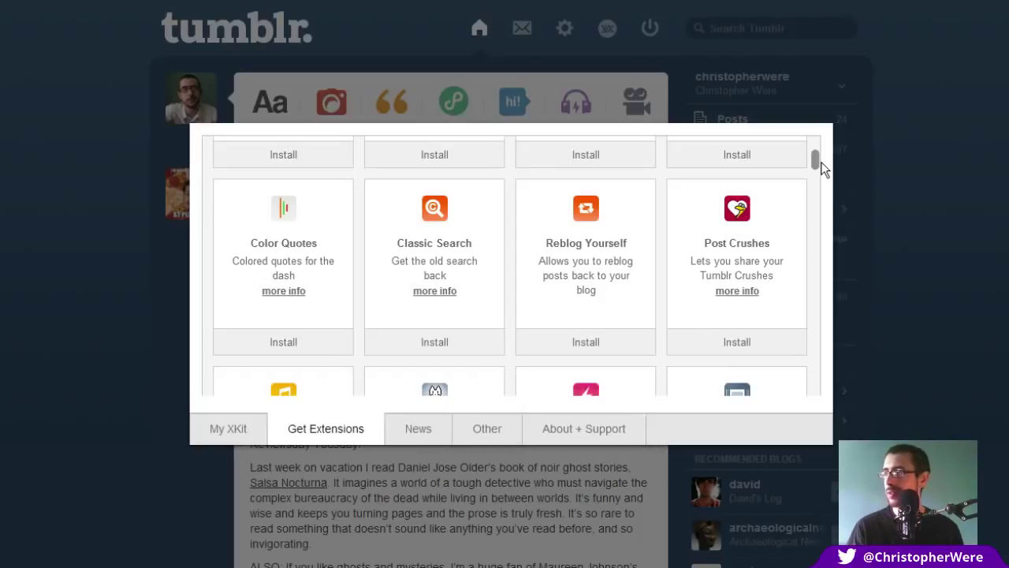
{"action": "scroll", "coordinate": [823, 169], "scroll_direction": "down", "scroll_amount": 3}
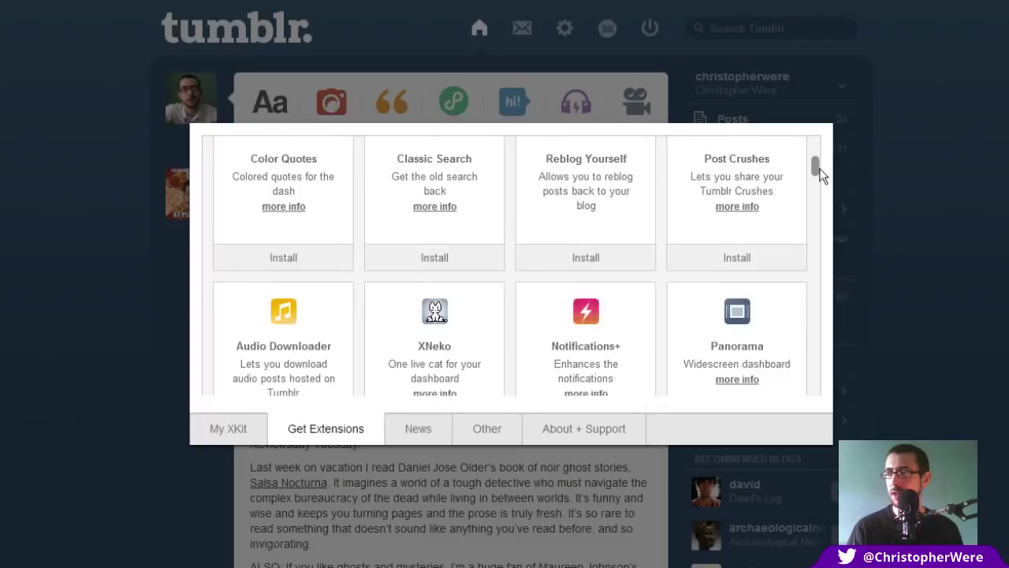
{"action": "left_click_drag", "start_coordinate": [820, 172], "coordinate": [821, 175]}
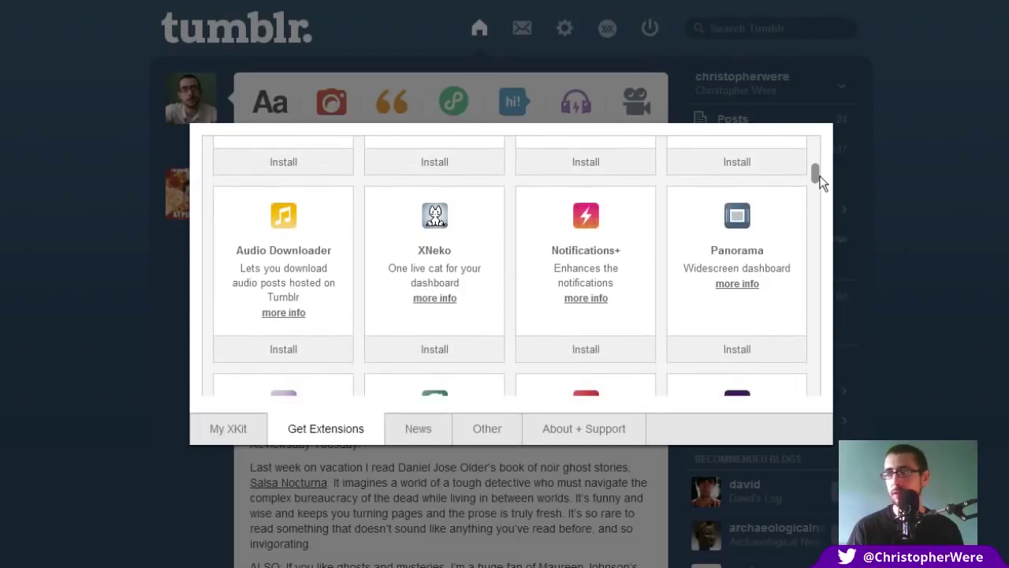
{"action": "left_click_drag", "start_coordinate": [821, 181], "coordinate": [822, 197]}
{"action": "scroll", "coordinate": [820, 201], "scroll_direction": "up", "scroll_amount": 1}
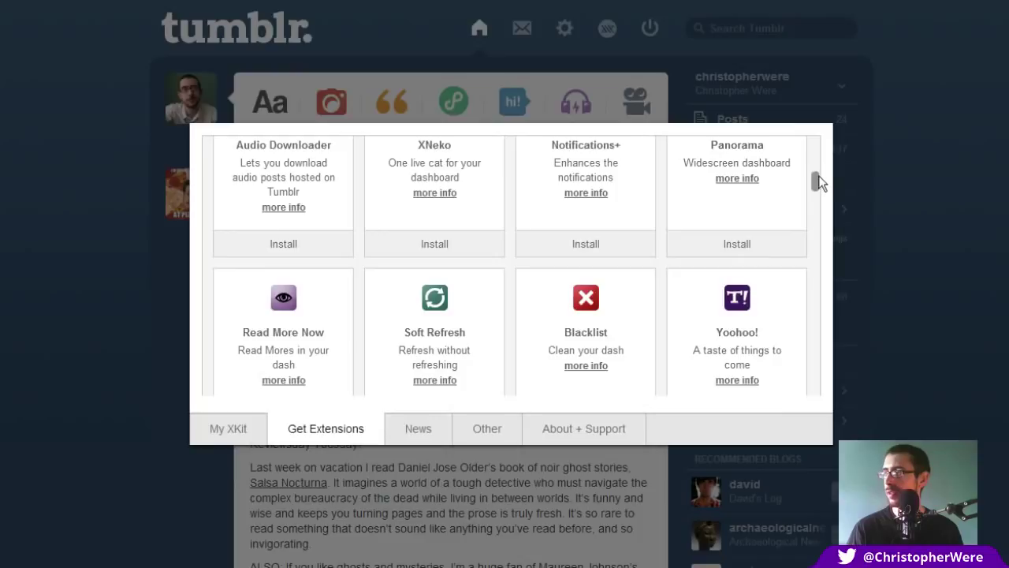
{"action": "left_click_drag", "start_coordinate": [816, 178], "coordinate": [732, 197]}
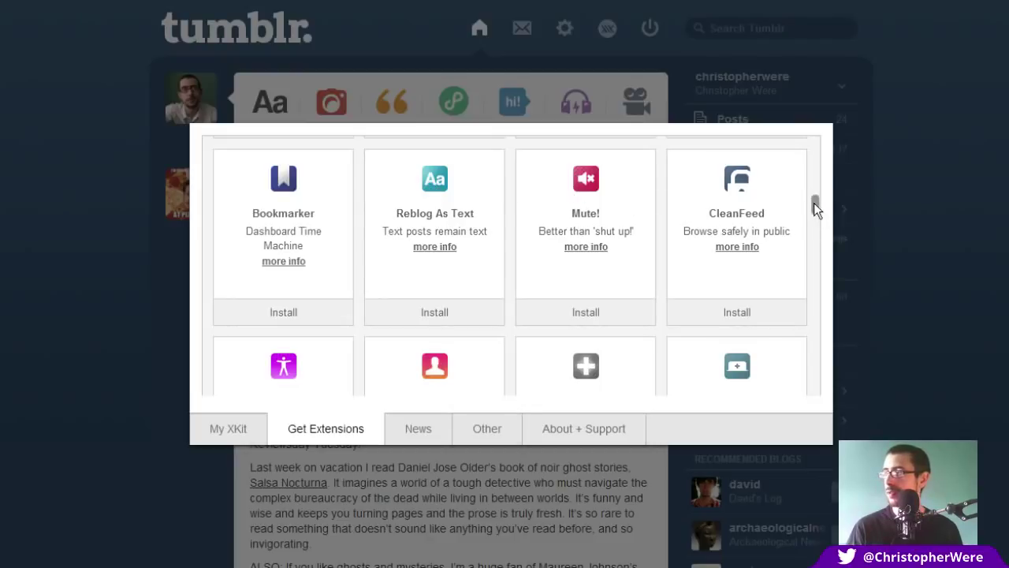
{"action": "left_click_drag", "start_coordinate": [813, 203], "coordinate": [818, 274]}
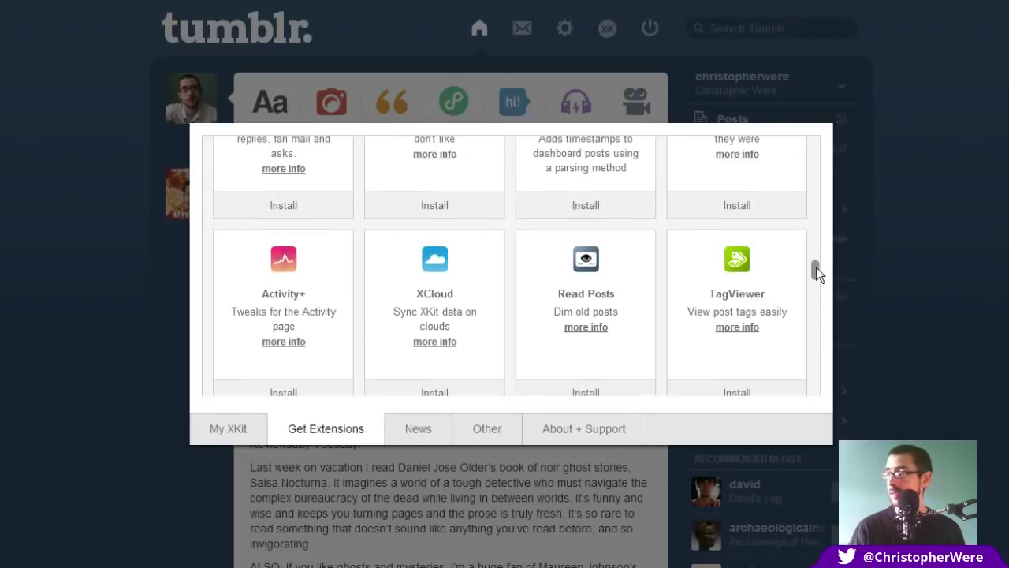
- Read the additional information about XCloud, and browse further through the extension gallery before returning to its top
{"action": "left_click", "coordinate": [436, 342]}
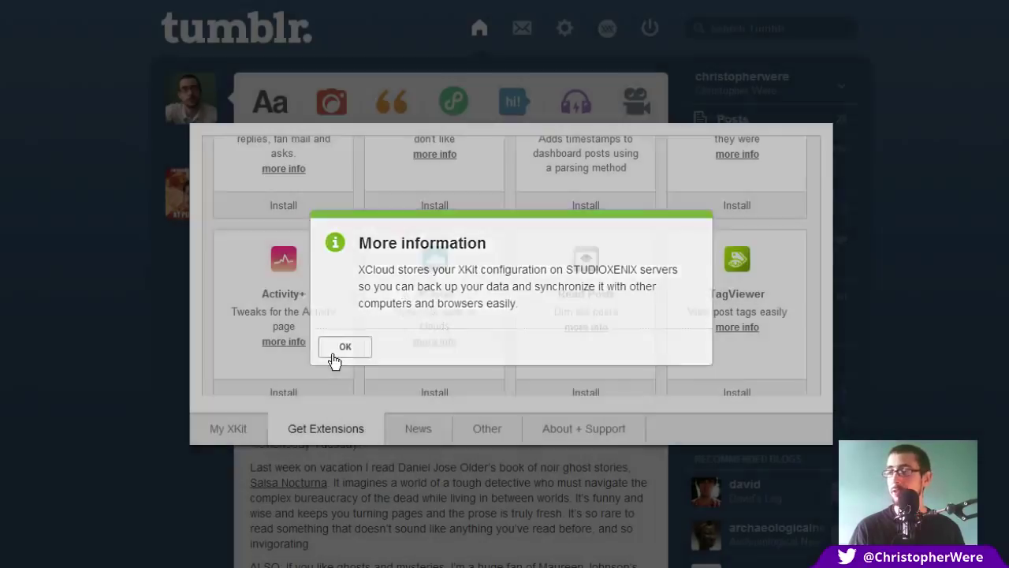
{"action": "left_click", "coordinate": [339, 349]}
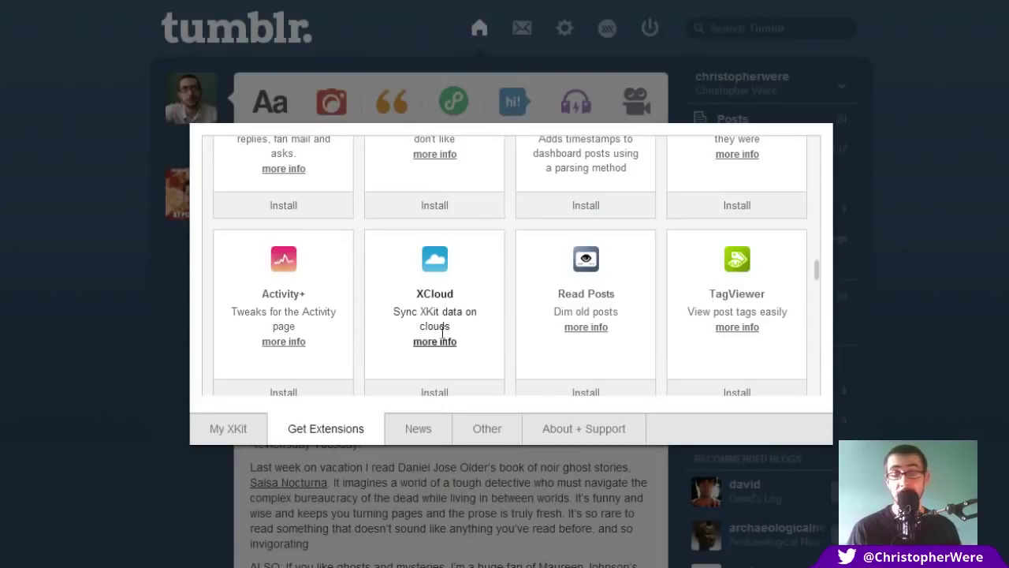
{"action": "left_click_drag", "start_coordinate": [817, 273], "coordinate": [820, 286]}
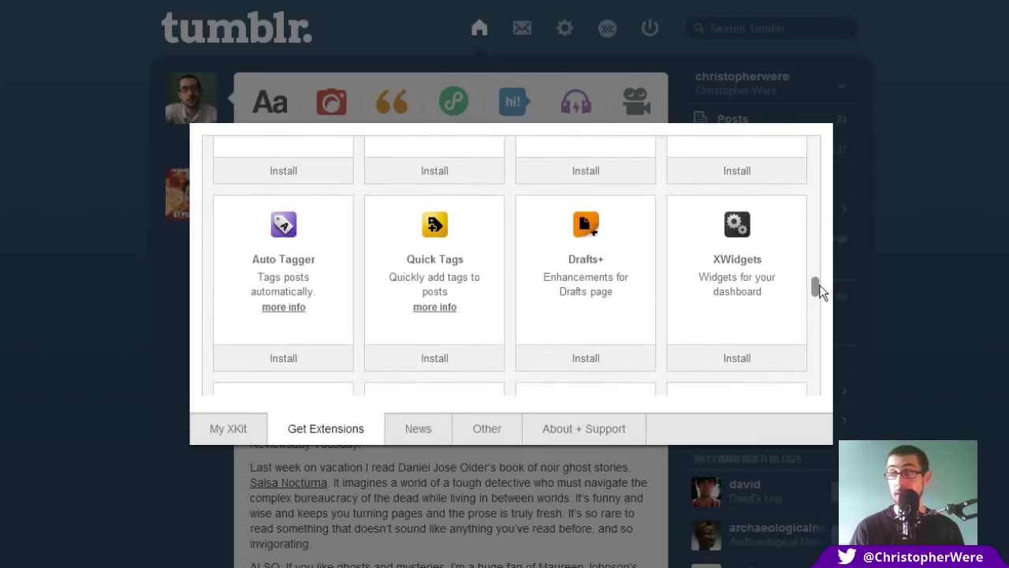
{"action": "left_click_drag", "start_coordinate": [820, 286], "coordinate": [820, 319]}
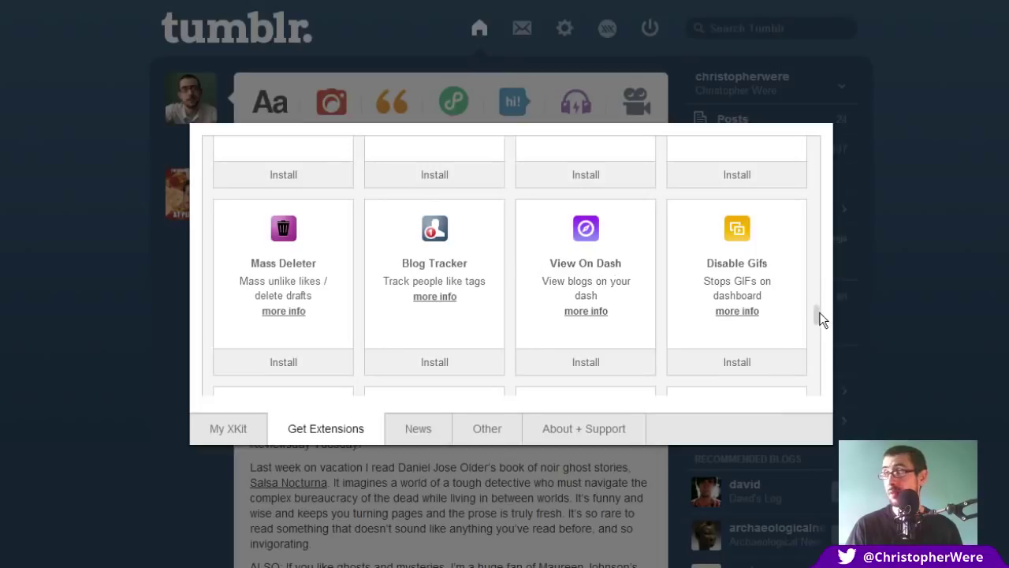
{"action": "left_click_drag", "start_coordinate": [815, 313], "coordinate": [808, 327]}
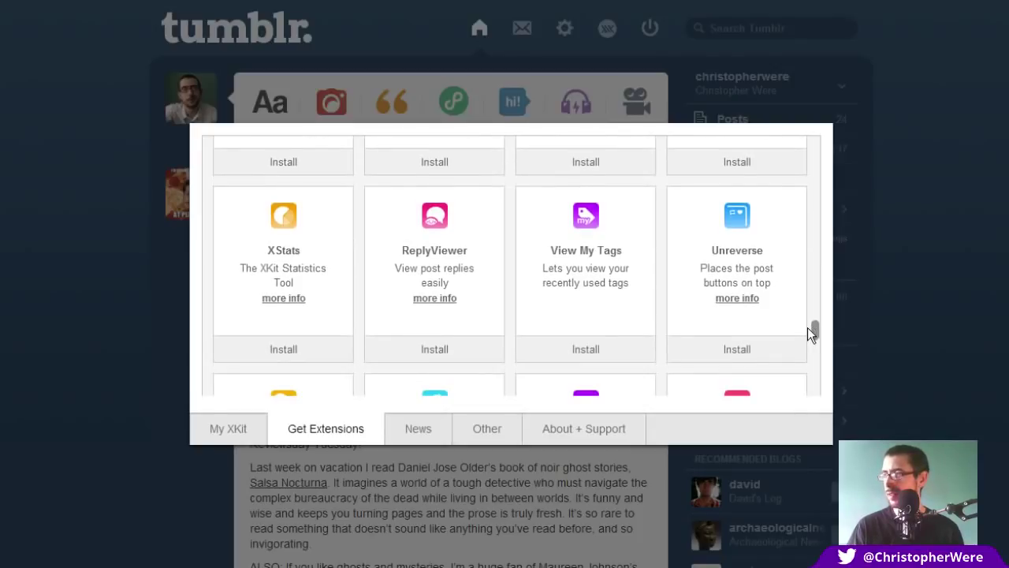
{"action": "left_click_drag", "start_coordinate": [807, 327], "coordinate": [817, 143]}
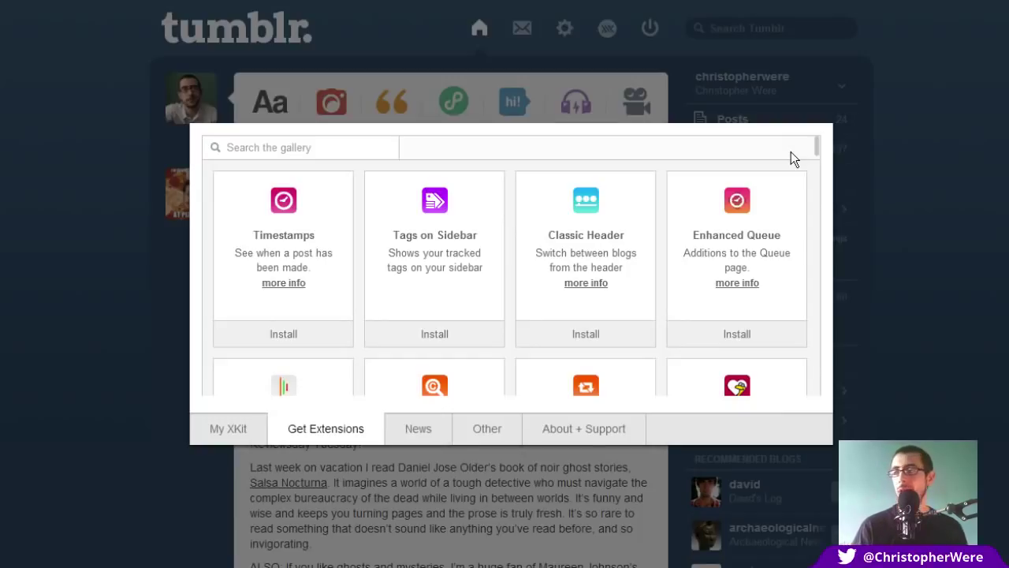
- Close the XKit control panel and glance through the Originals Only dashboard feed, returning to the top
{"action": "left_click", "coordinate": [925, 234]}
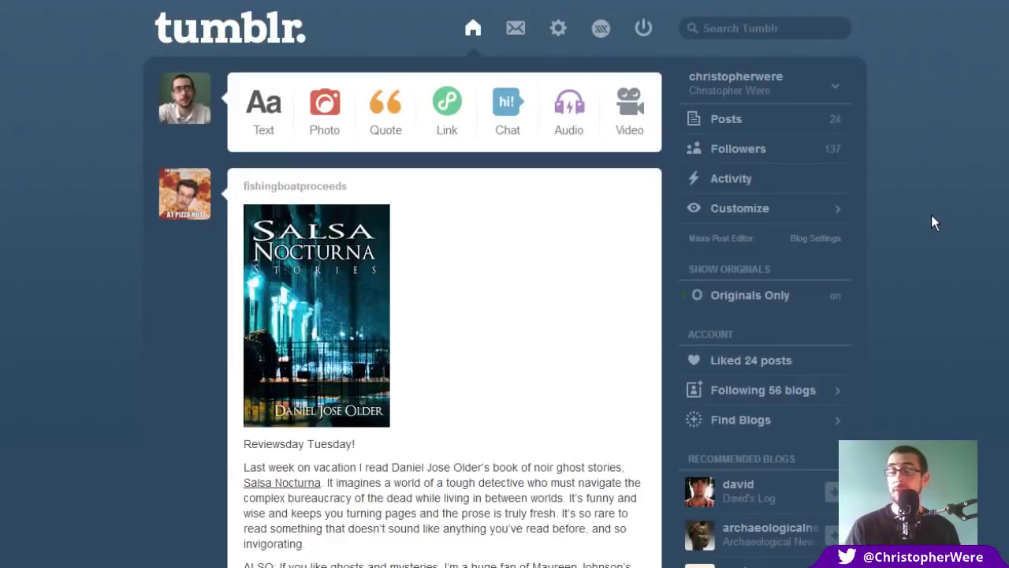
{"action": "scroll", "coordinate": [316, 316], "scroll_direction": "down", "scroll_amount": 4}
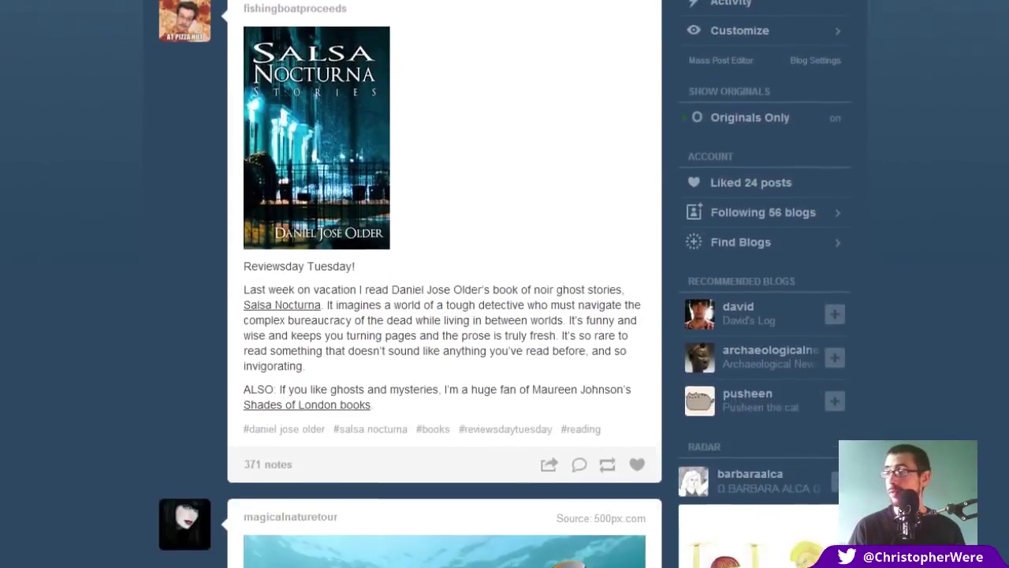
{"action": "scroll", "coordinate": [315, 315], "scroll_direction": "up", "scroll_amount": 4}
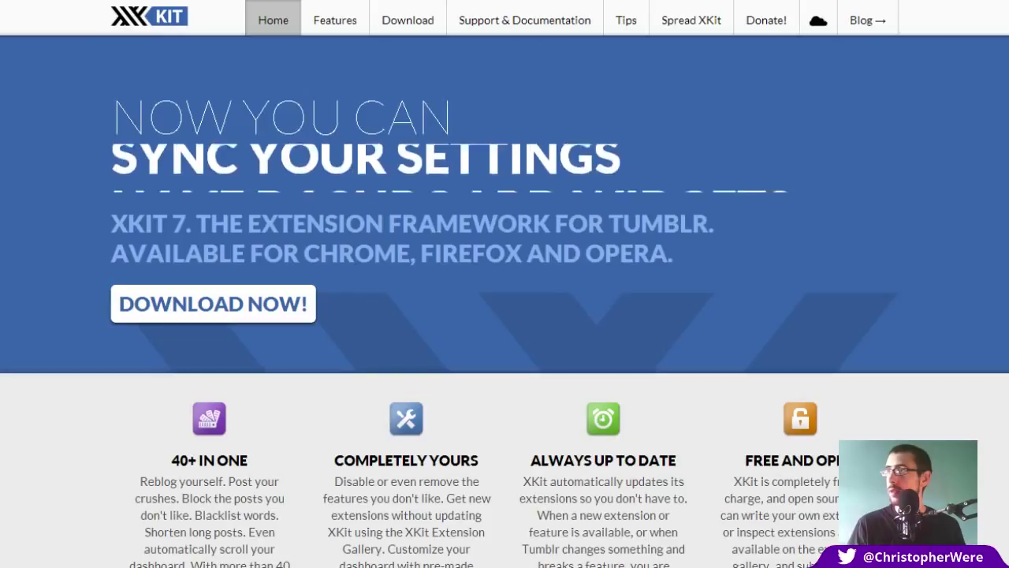
- Review the pre-installation notes on the XKit site's Download page and the most popular questions in the XKit FAQ
{"action": "left_click", "coordinate": [400, 20]}
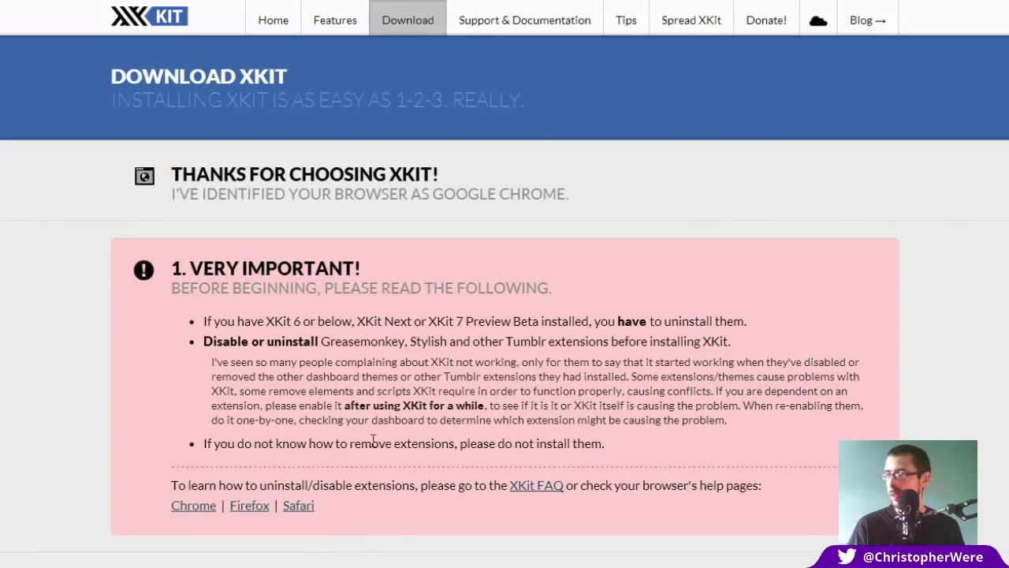
{"action": "left_click", "coordinate": [534, 486]}
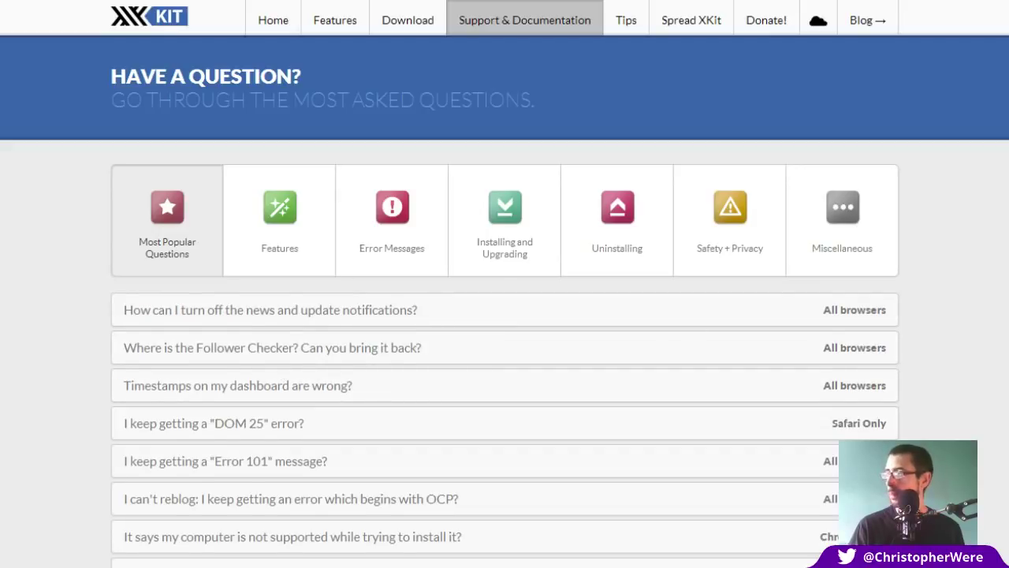
{"action": "scroll", "coordinate": [946, 292], "scroll_direction": "down", "scroll_amount": 1}
{"action": "scroll", "coordinate": [505, 315], "scroll_direction": "down", "scroll_amount": 2}
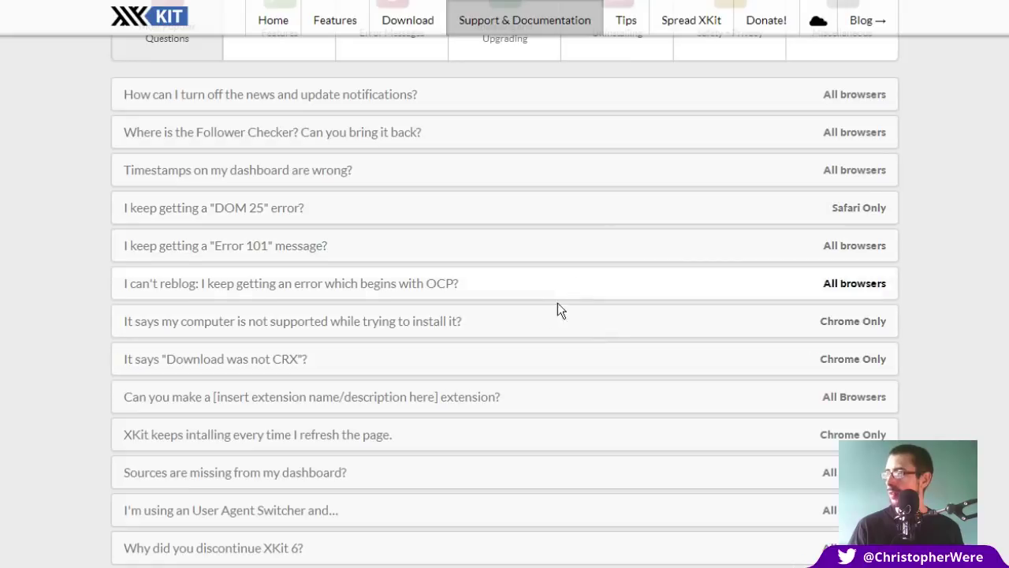
{"action": "scroll", "coordinate": [551, 323], "scroll_direction": "down", "scroll_amount": 3}
{"action": "scroll", "coordinate": [550, 323], "scroll_direction": "up", "scroll_amount": 5}
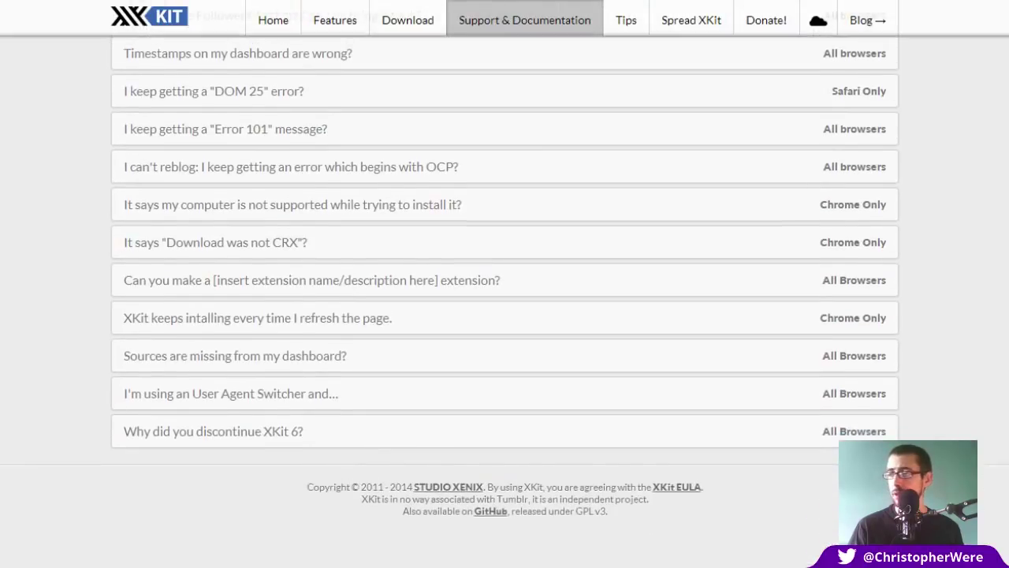
{"action": "scroll", "coordinate": [504, 315], "scroll_direction": "up", "scroll_amount": 2}
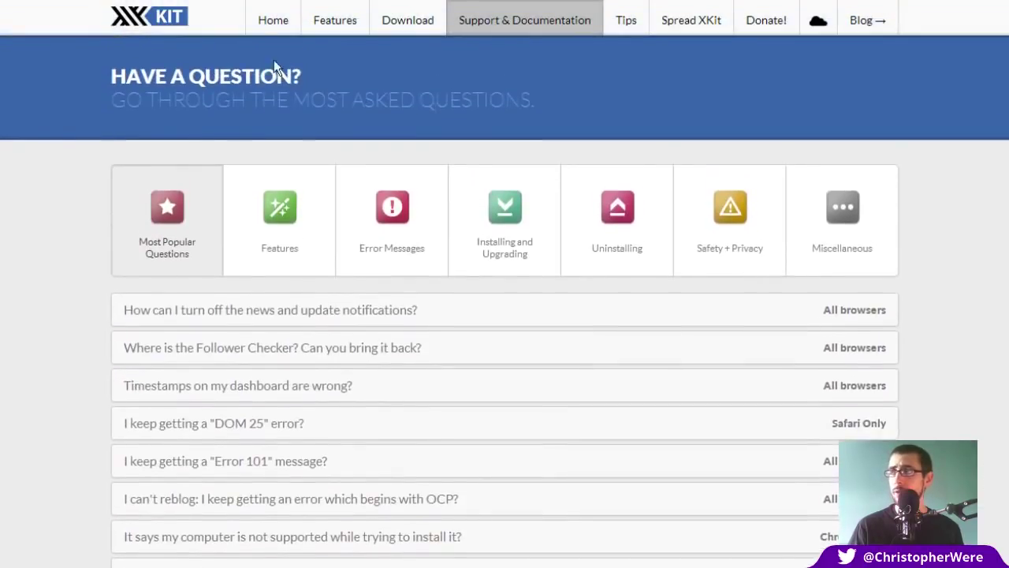
- Look through the list of current extensions on the XKit site's Features page, and return to the home page
{"action": "left_click", "coordinate": [338, 20]}
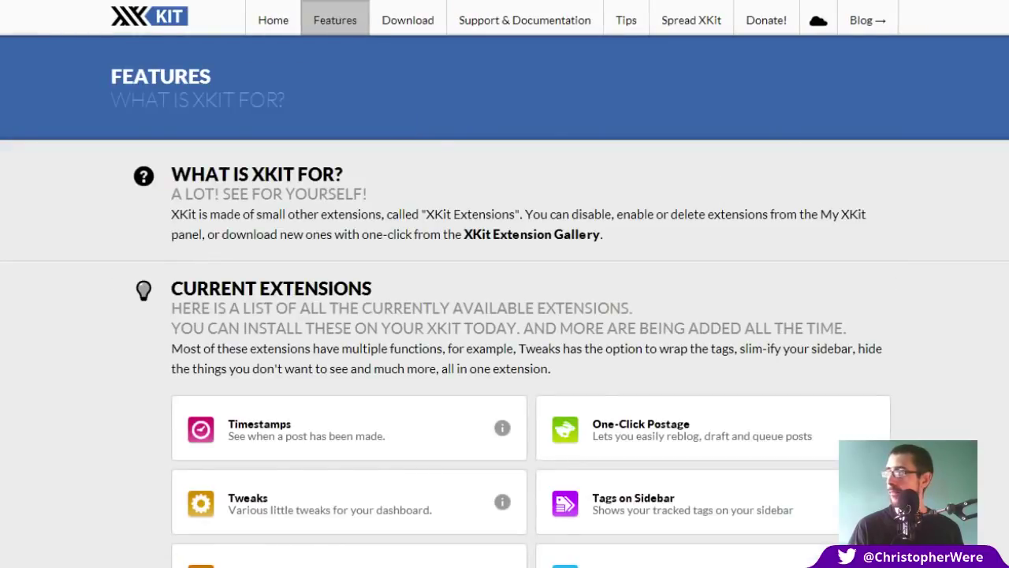
{"action": "scroll", "coordinate": [505, 315], "scroll_direction": "down", "scroll_amount": 6}
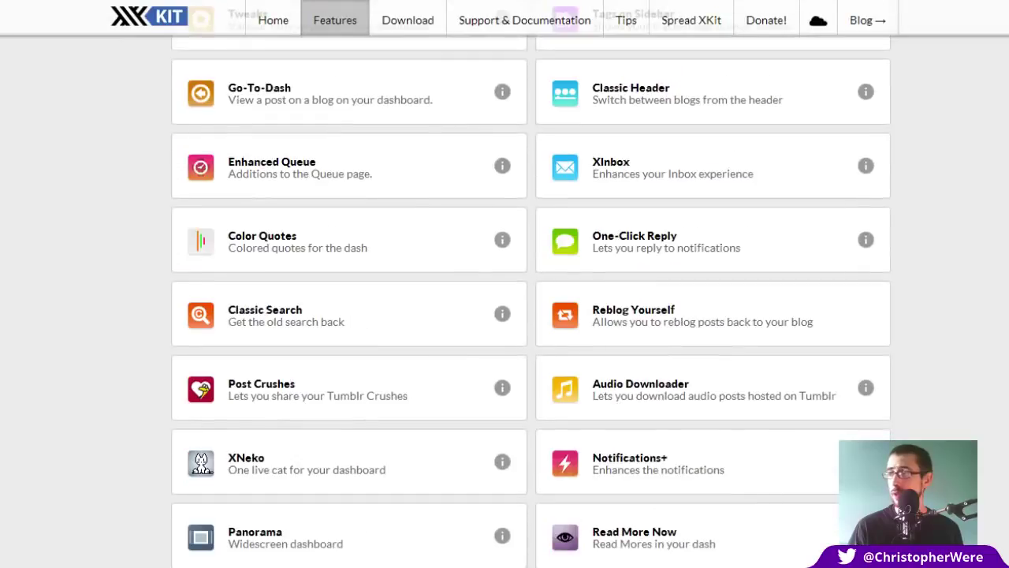
{"action": "scroll", "coordinate": [505, 315], "scroll_direction": "down", "scroll_amount": 13}
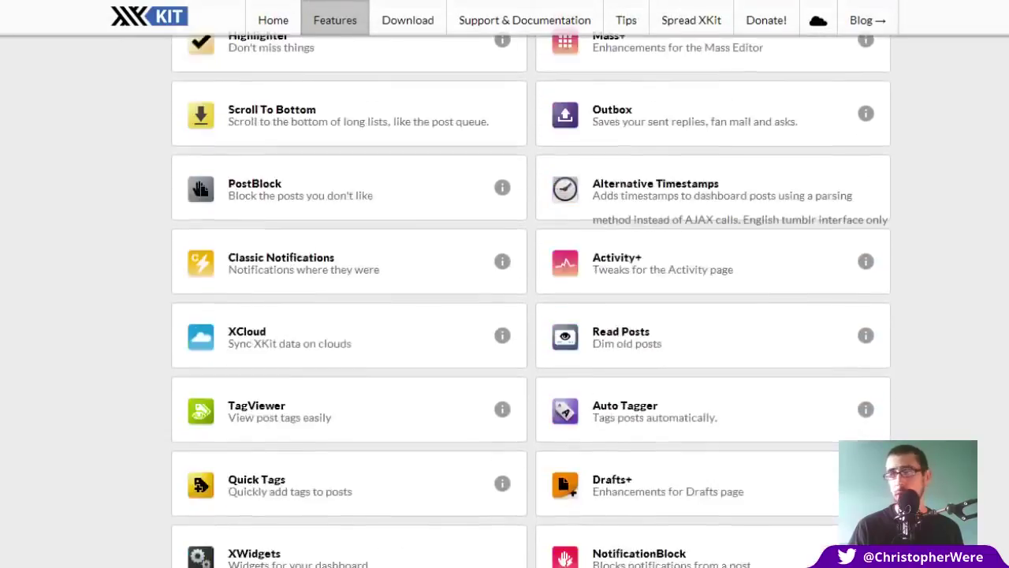
{"action": "scroll", "coordinate": [505, 315], "scroll_direction": "down", "scroll_amount": 10}
{"action": "scroll", "coordinate": [505, 316], "scroll_direction": "up", "scroll_amount": 20}
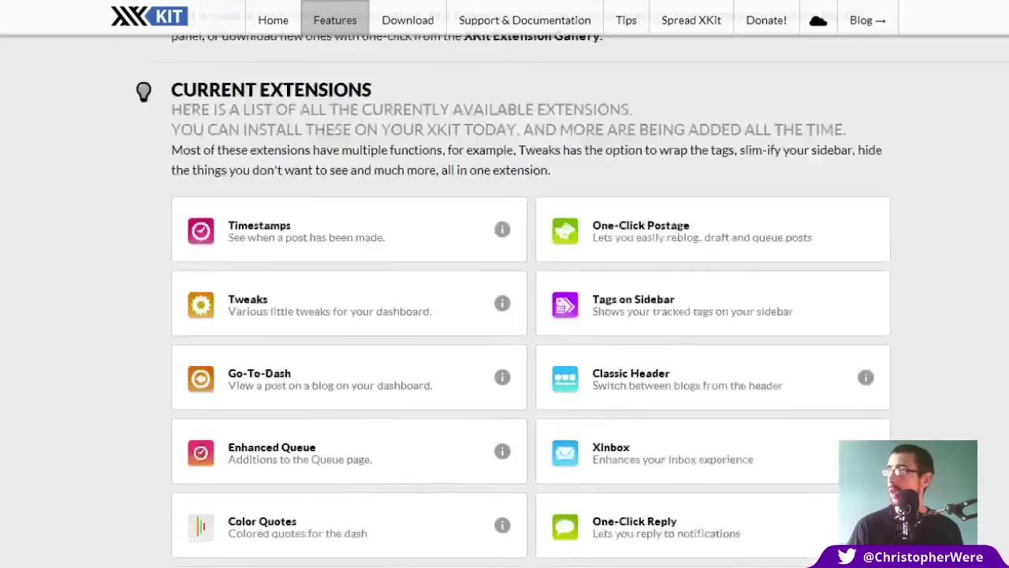
{"action": "scroll", "coordinate": [895, 116], "scroll_direction": "up", "scroll_amount": 3}
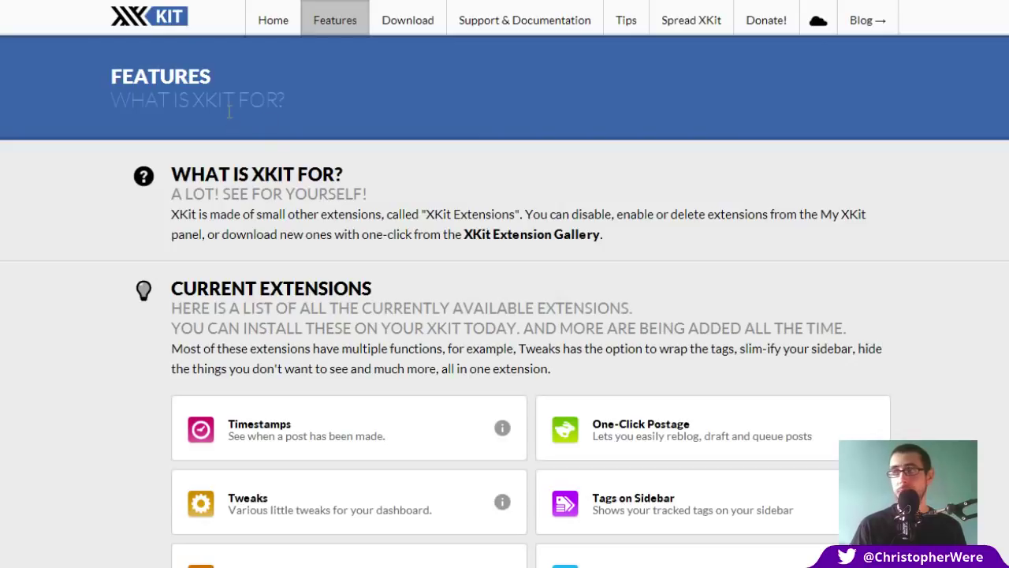
{"action": "left_click", "coordinate": [282, 22]}
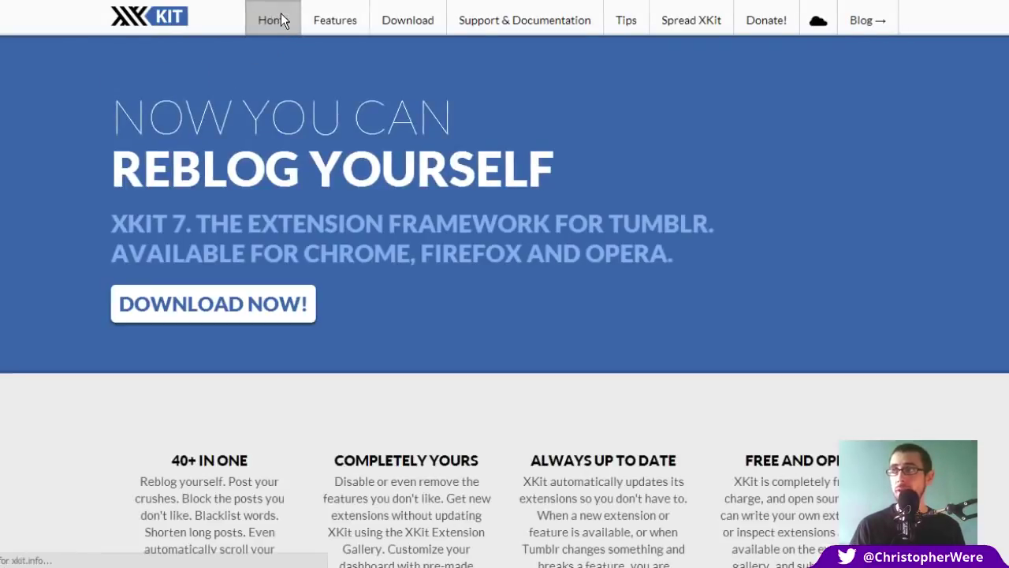